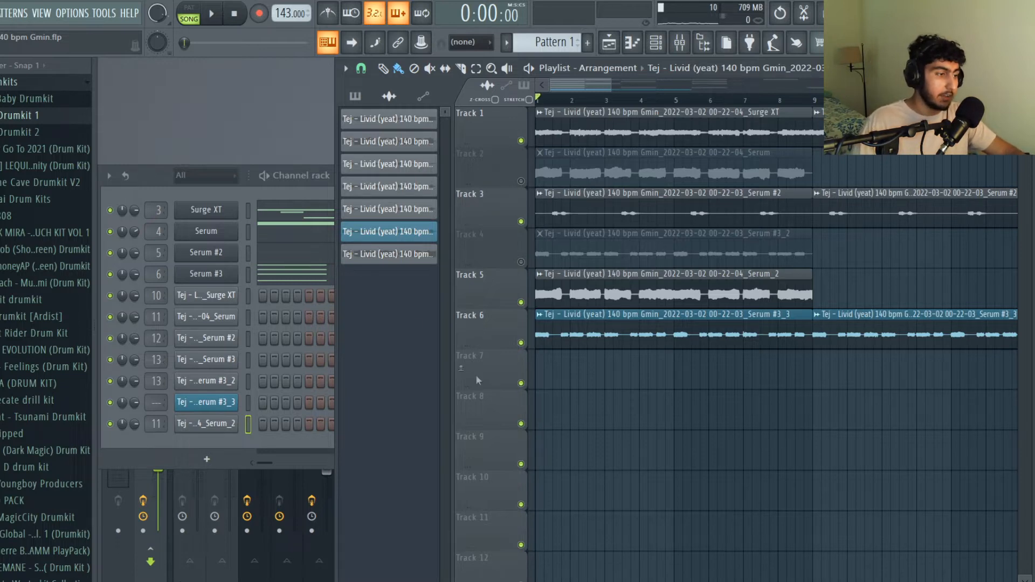
Open the Surge XT channel's plugin window to view its lead patch, and bring up its notes in the piano roll.
{"action": "left_click", "coordinate": [206, 209]}
{"action": "left_click_drag", "start_coordinate": [376, 108], "coordinate": [336, 91]}
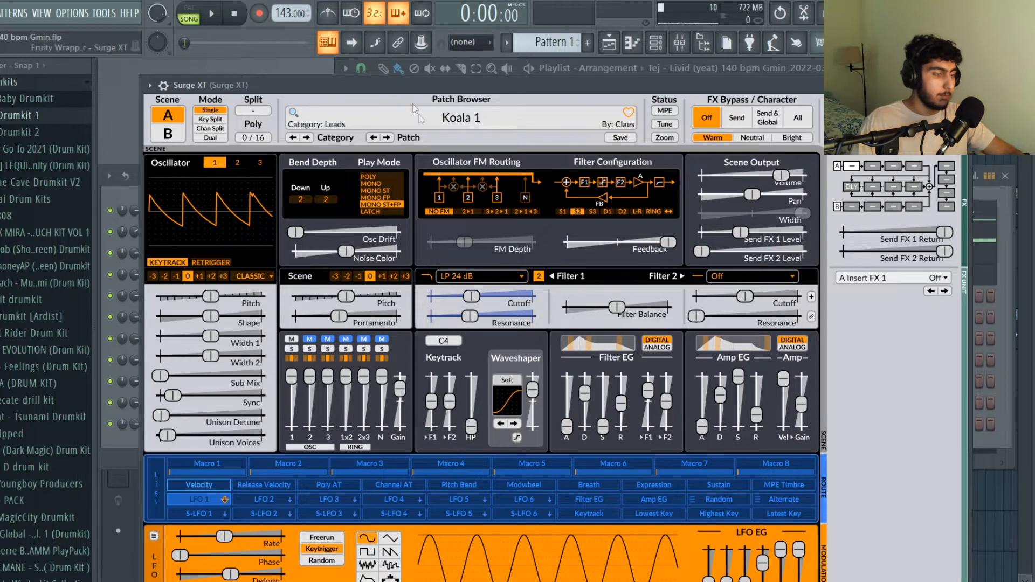
{"action": "key", "text": "F7"}
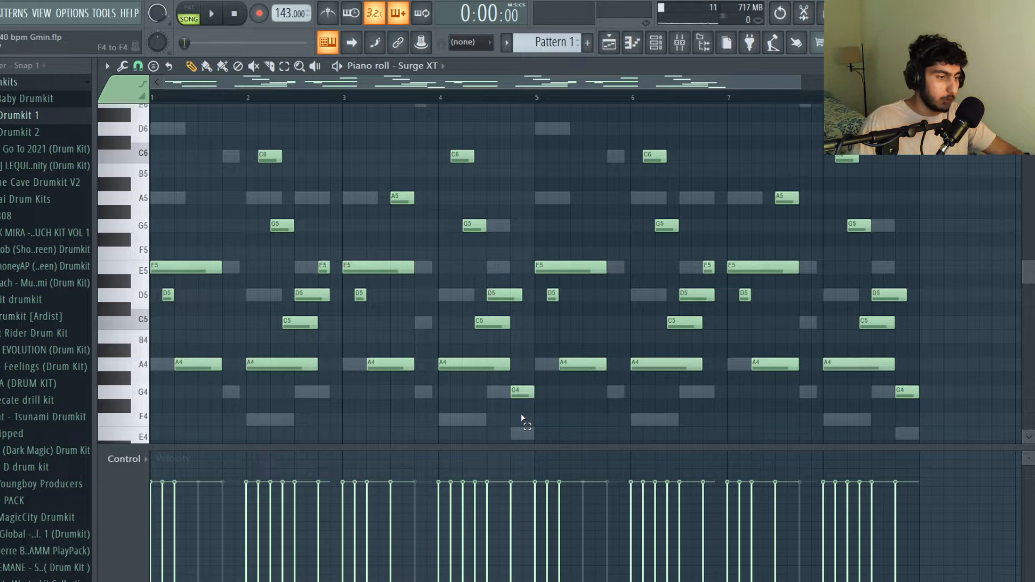
Highlight the Surge XT melody's first four bars and their two-bar halves for comparison, and switch playback to pattern mode.
{"action": "left_click_drag", "start_coordinate": [523, 423], "coordinate": [151, 137]}
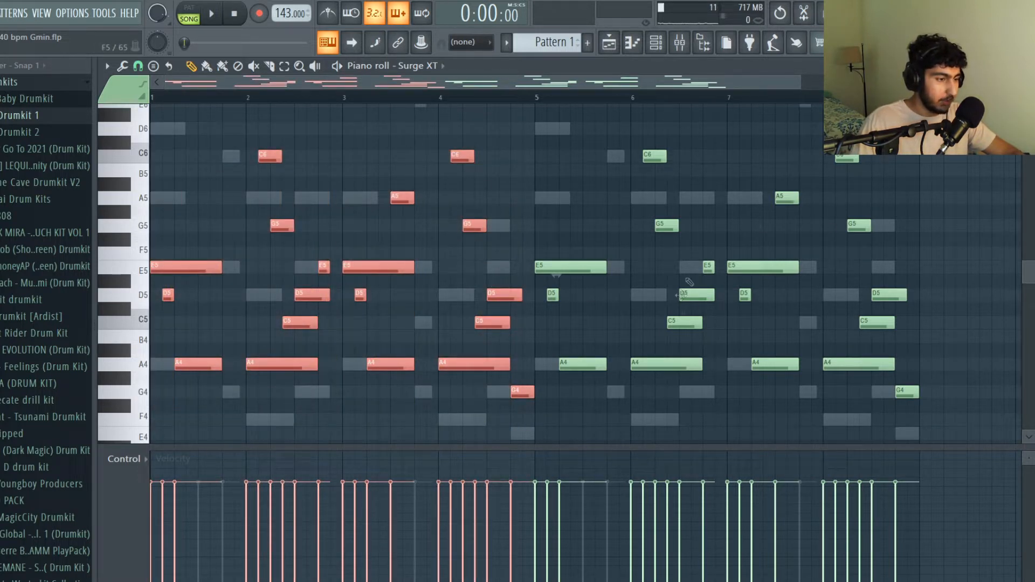
{"action": "left_click_drag", "start_coordinate": [328, 384], "coordinate": [151, 142]}
{"action": "left_click", "coordinate": [487, 408], "text": "ctrl"}
{"action": "left_click_drag", "start_coordinate": [520, 411], "coordinate": [342, 124]}
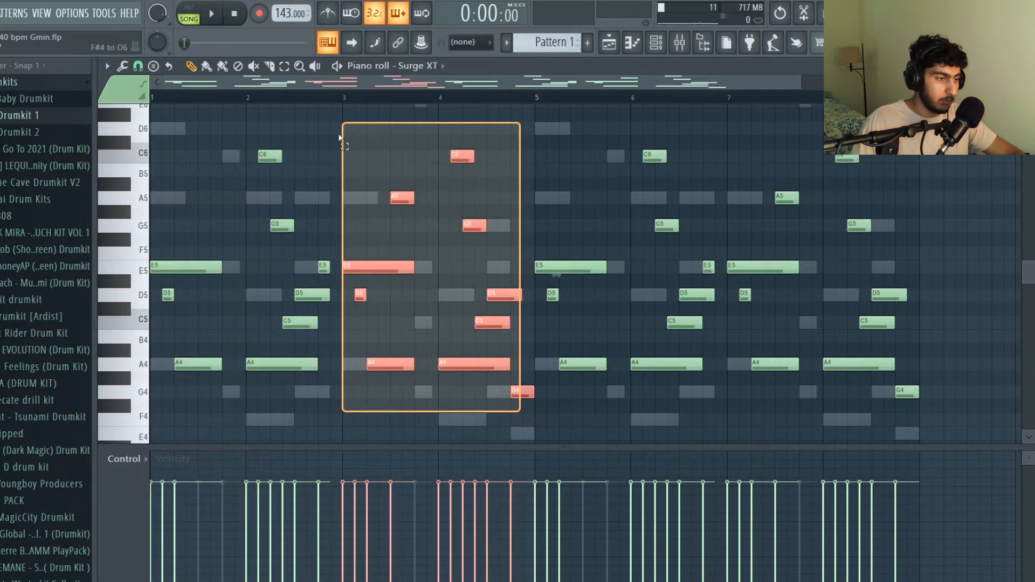
{"action": "left_click", "coordinate": [381, 209], "text": "ctrl"}
{"action": "scroll", "coordinate": [281, 394], "scroll_direction": "up", "scroll_amount": 1}
{"action": "left_click_drag", "start_coordinate": [327, 385], "coordinate": [154, 161]}
{"action": "left_click", "coordinate": [189, 216], "text": "ctrl"}
{"action": "scroll", "coordinate": [167, 221], "scroll_direction": "up", "scroll_amount": 1}
{"action": "scroll", "coordinate": [199, 235], "scroll_direction": "down", "scroll_amount": 1}
{"action": "key", "text": "l"}
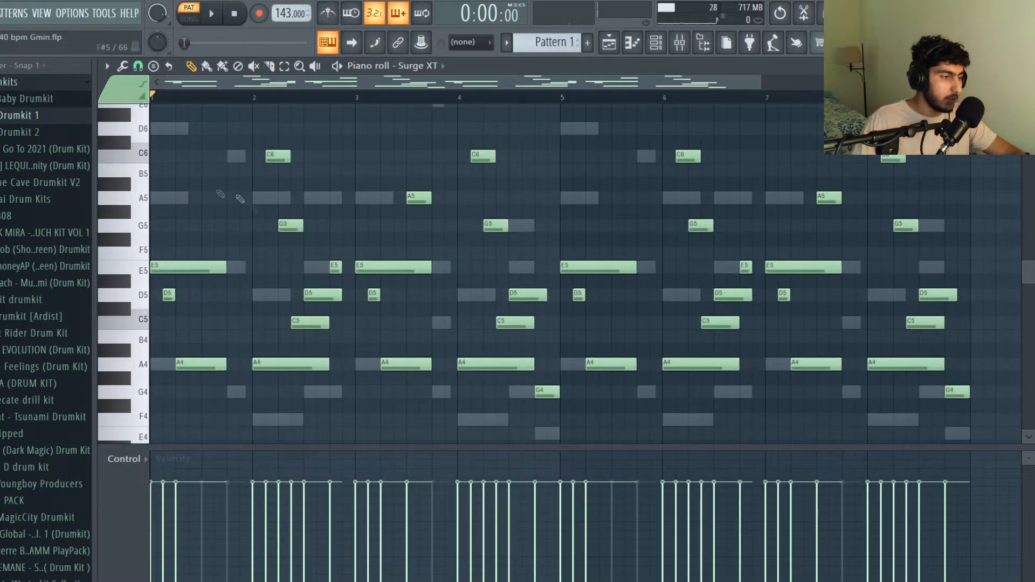
Try shifting the C5 note of the demonstration chord in bar 1 to B4, and from there up to D5.
{"action": "scroll", "coordinate": [180, 215], "scroll_direction": "up", "scroll_amount": 3}
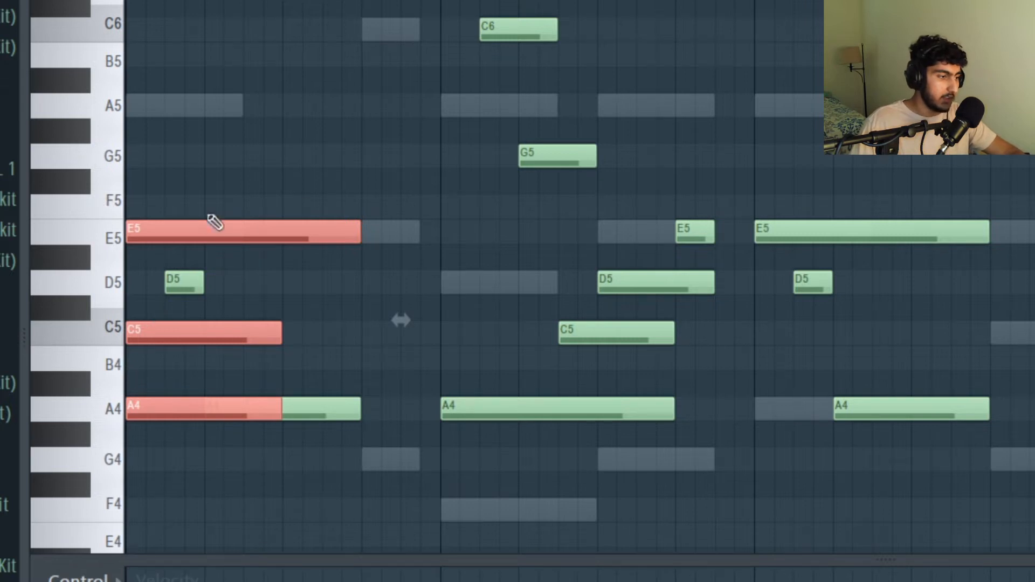
{"action": "left_click", "coordinate": [333, 295], "text": "ctrl"}
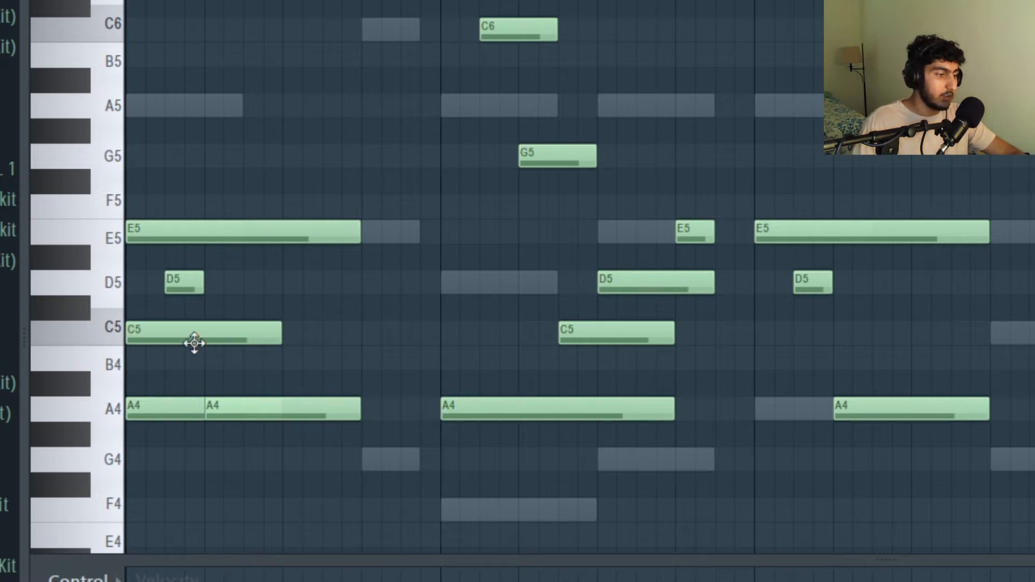
{"action": "left_click", "coordinate": [156, 334]}
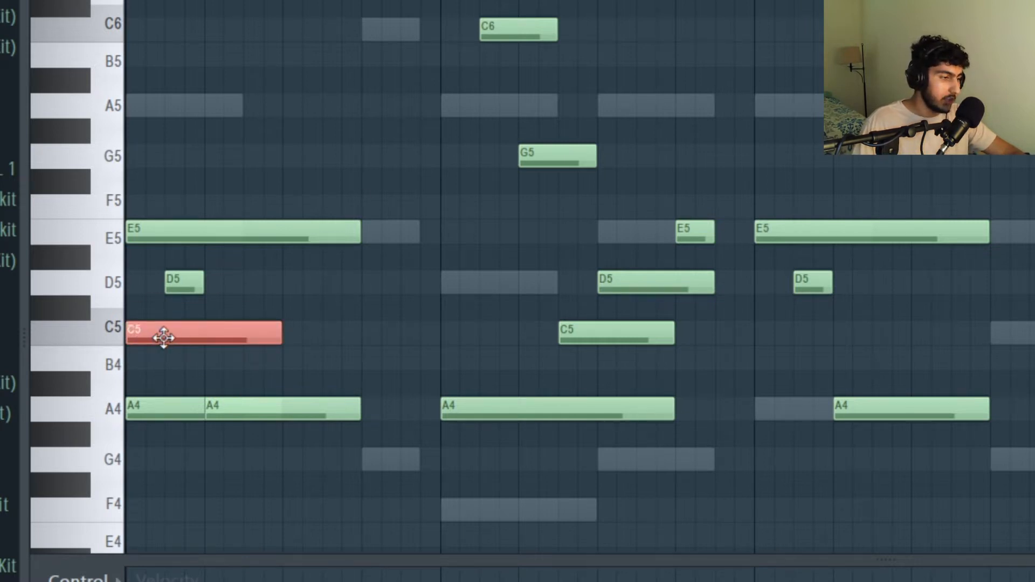
{"action": "left_click_drag", "start_coordinate": [164, 338], "coordinate": [163, 363]}
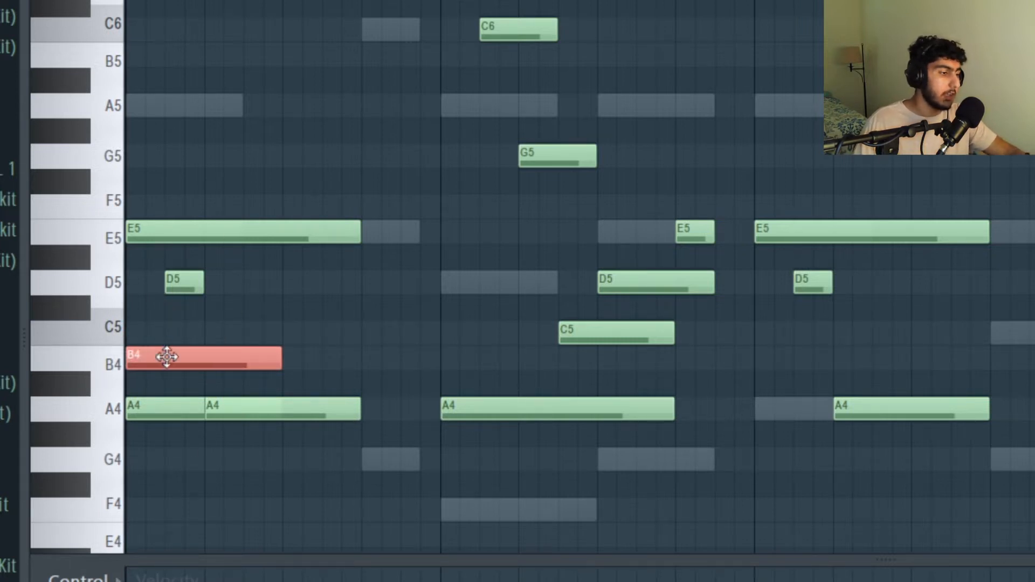
{"action": "left_click_drag", "start_coordinate": [166, 357], "coordinate": [144, 281]}
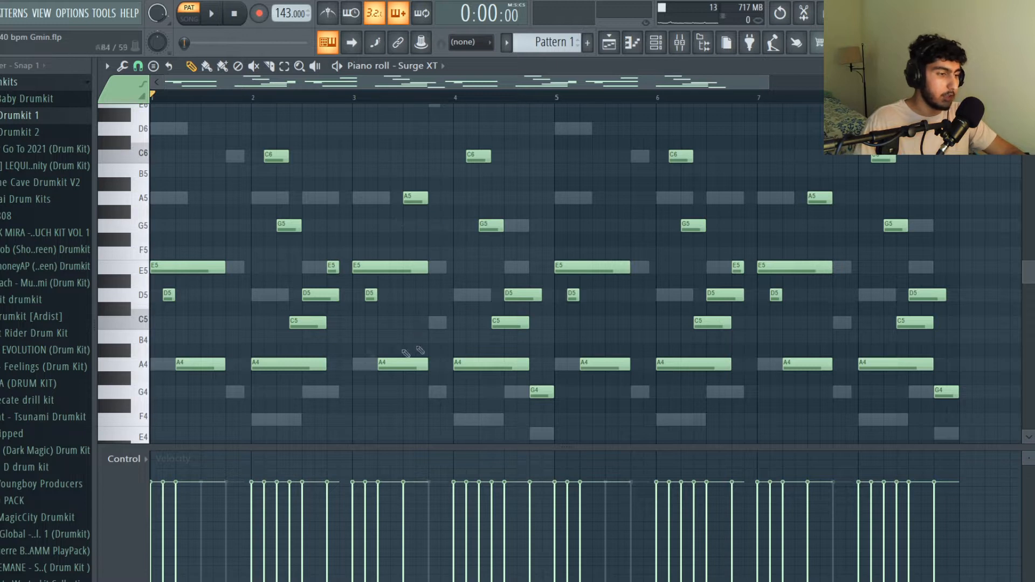
Examine the first bar's notes and the repeating upper notes of the Surge XT melody, and play the pattern.
{"action": "left_click_drag", "start_coordinate": [200, 402], "coordinate": [169, 238]}
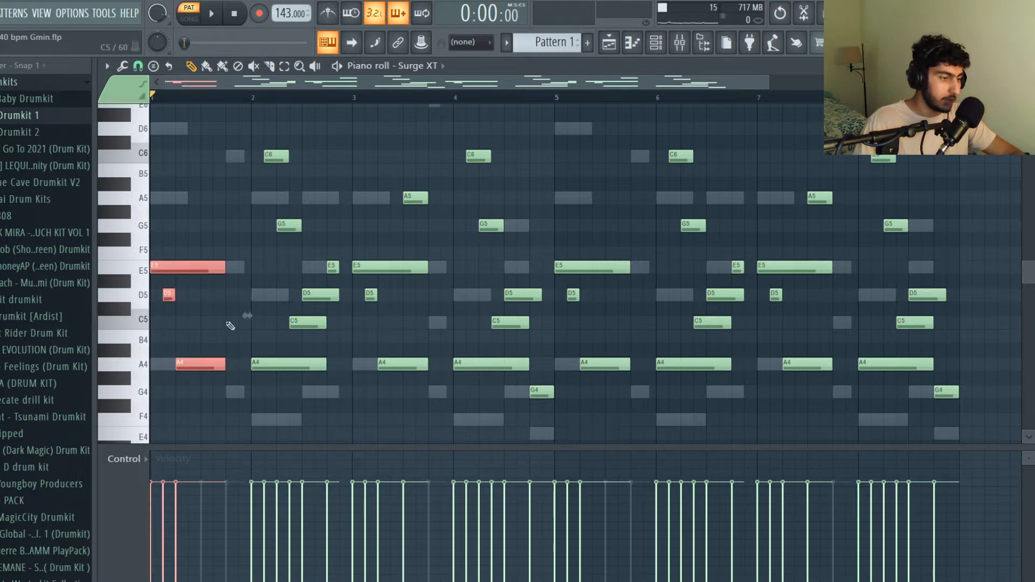
{"action": "right_click", "coordinate": [250, 339]}
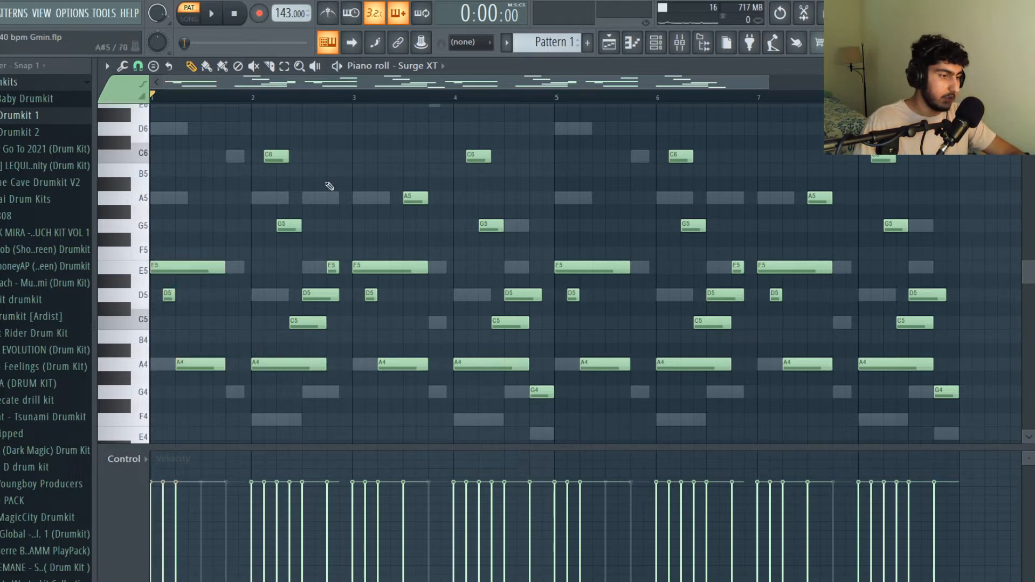
{"action": "left_click_drag", "start_coordinate": [723, 225], "coordinate": [273, 231]}
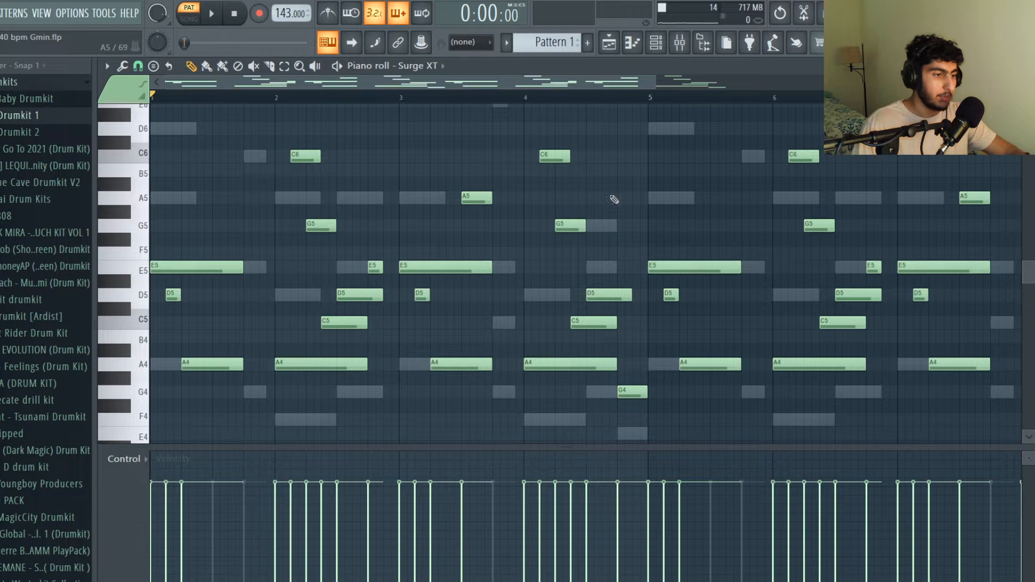
{"action": "scroll", "coordinate": [601, 195], "scroll_direction": "down", "scroll_amount": 1}
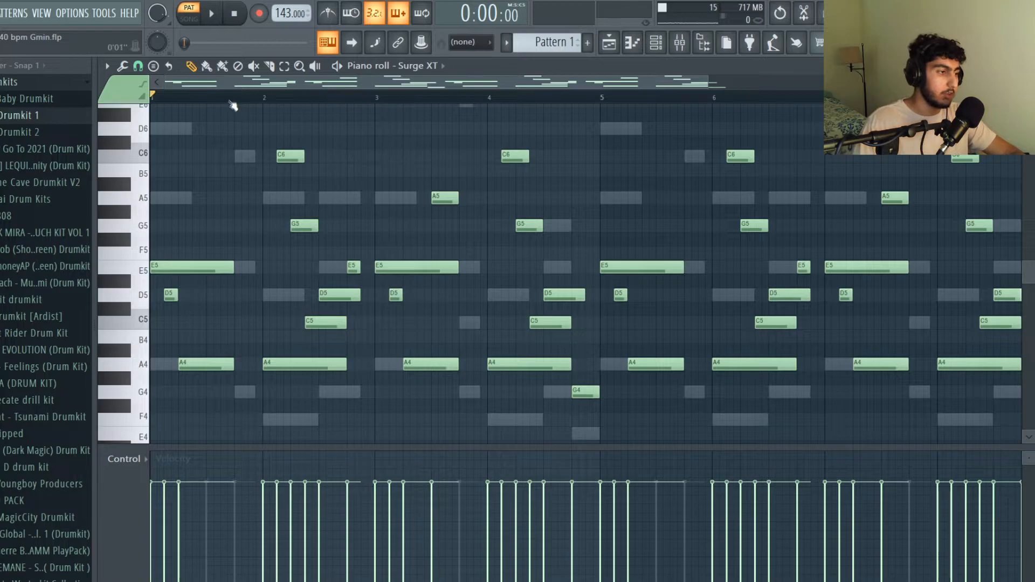
{"action": "key", "text": "space"}
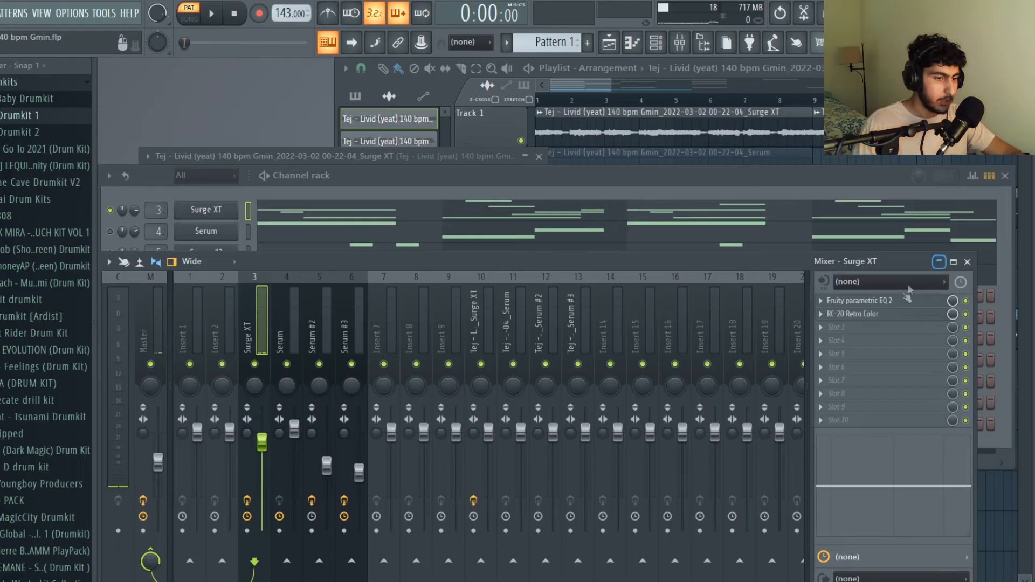
Inspect the Fruity parametric EQ 2 and RC-20 Retro Color effects on the Surge XT mixer track.
{"action": "left_click", "coordinate": [884, 301]}
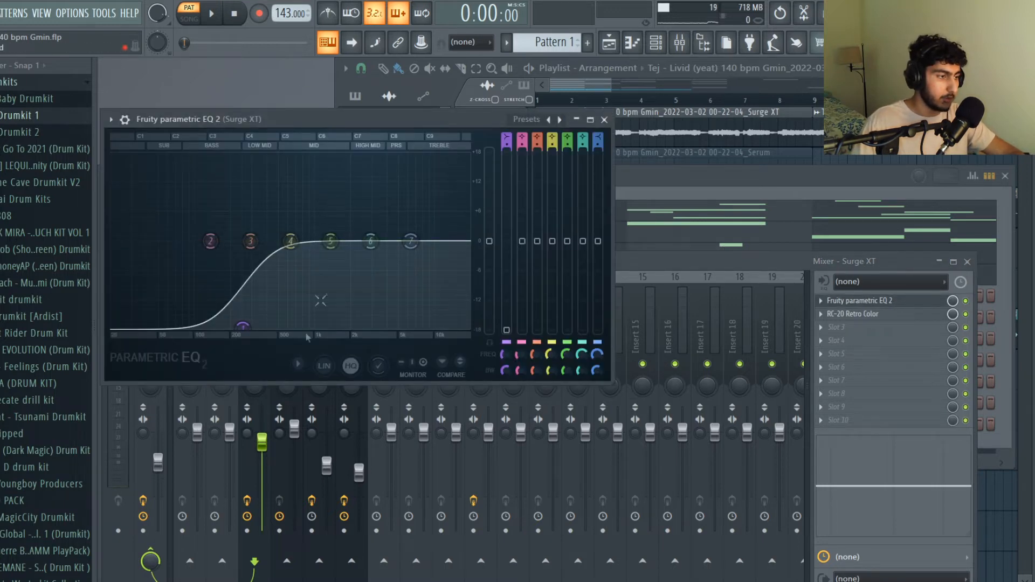
{"action": "left_click", "coordinate": [605, 119]}
{"action": "left_click", "coordinate": [862, 314]}
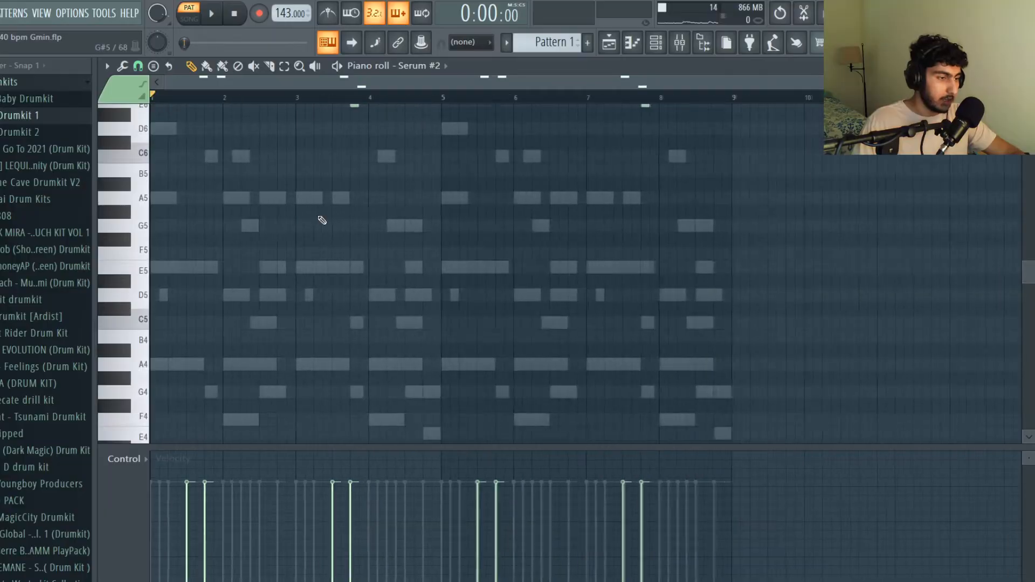
Examine the high counter-melody notes of Serum #2 in the piano roll and play them back.
{"action": "scroll", "coordinate": [322, 220], "scroll_direction": "up", "scroll_amount": 4}
{"action": "scroll", "coordinate": [335, 222], "scroll_direction": "up", "scroll_amount": 3, "text": "ctrl"}
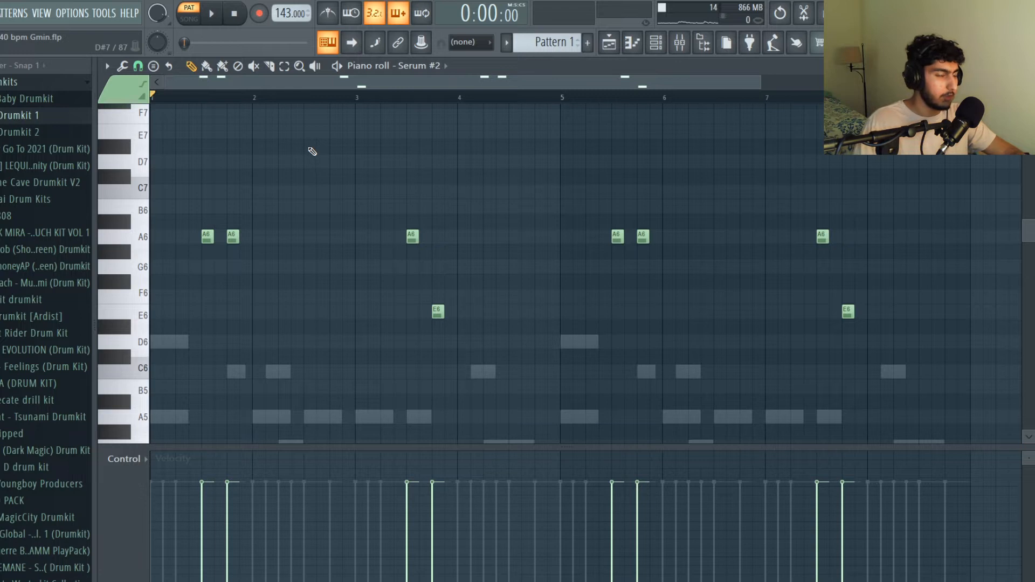
{"action": "key", "text": "space"}
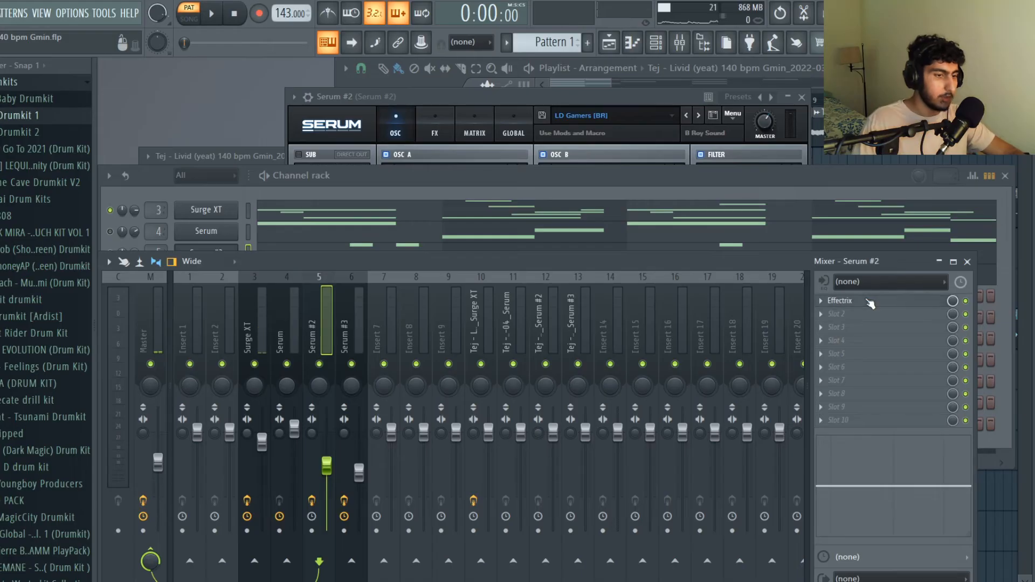
Open Effectrix on the Serum #2 mixer track and inspect its Vinyl and Delay effect settings.
{"action": "left_click", "coordinate": [869, 302]}
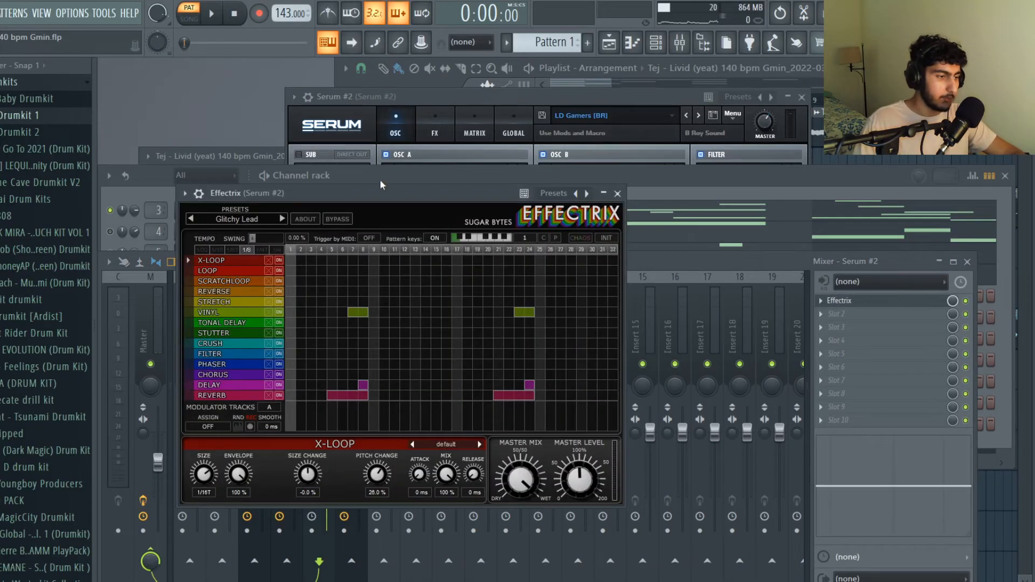
{"action": "left_click_drag", "start_coordinate": [402, 197], "coordinate": [486, 144]}
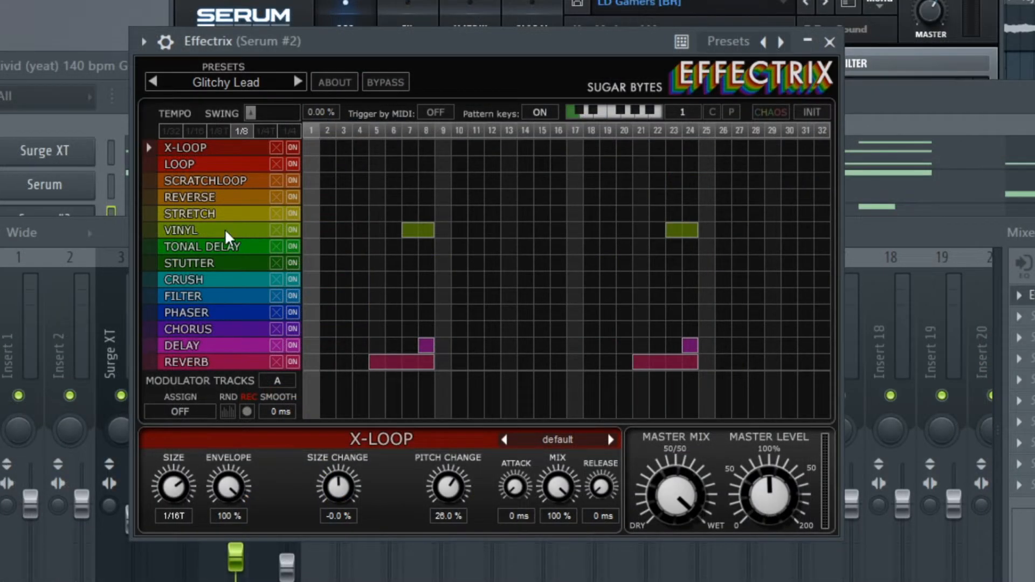
{"action": "left_click", "coordinate": [225, 231]}
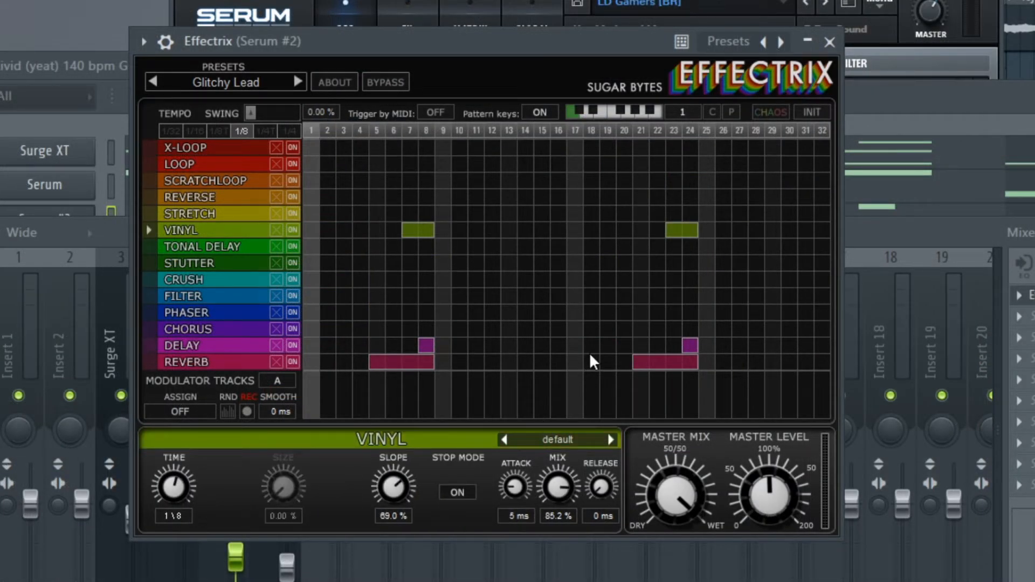
{"action": "left_click", "coordinate": [227, 346]}
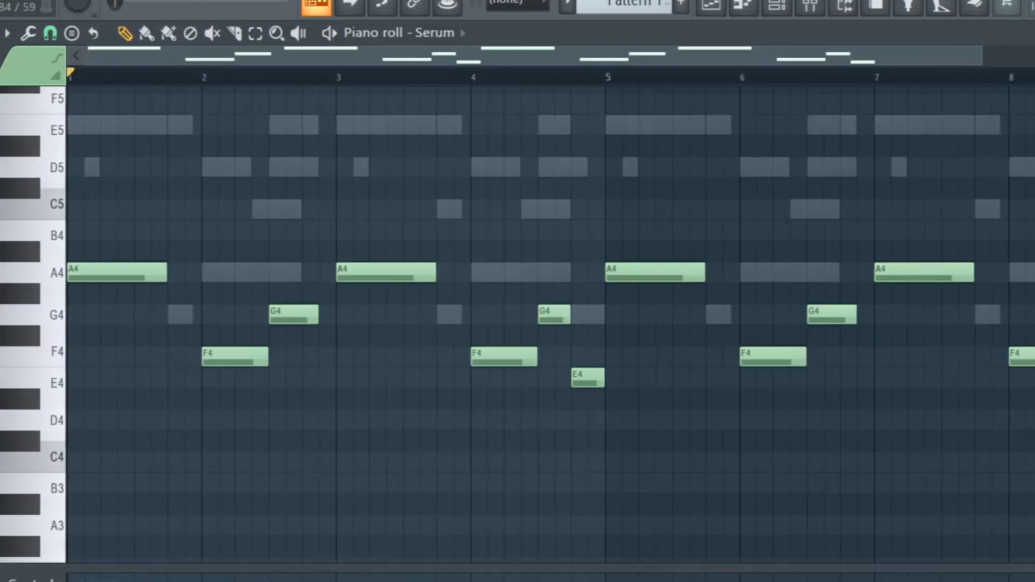
Play the Serum channel's notes, close its plugin window, and bring up the Serum #3 chord instrument.
{"action": "key", "text": "space"}
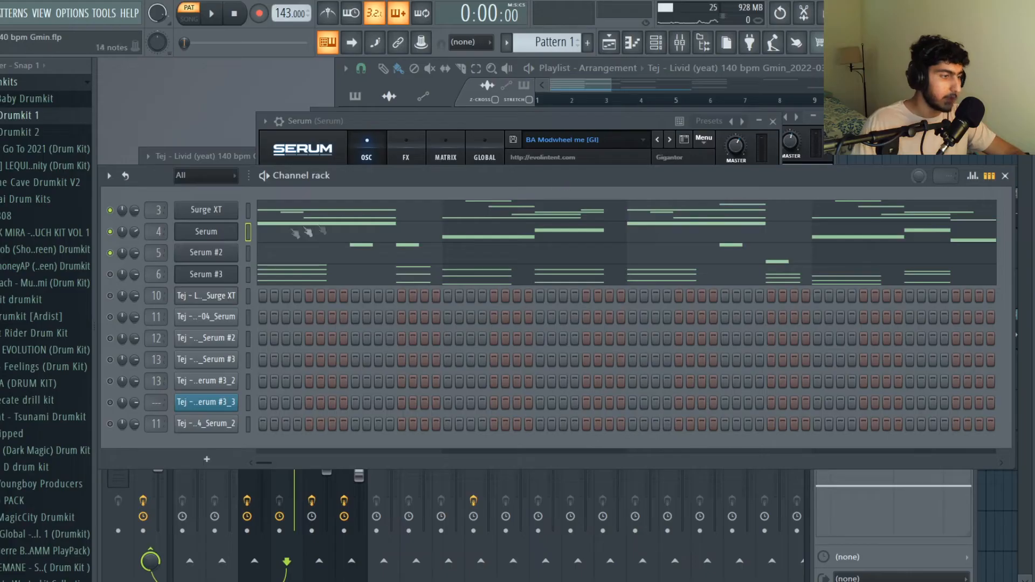
{"action": "left_click", "coordinate": [234, 233]}
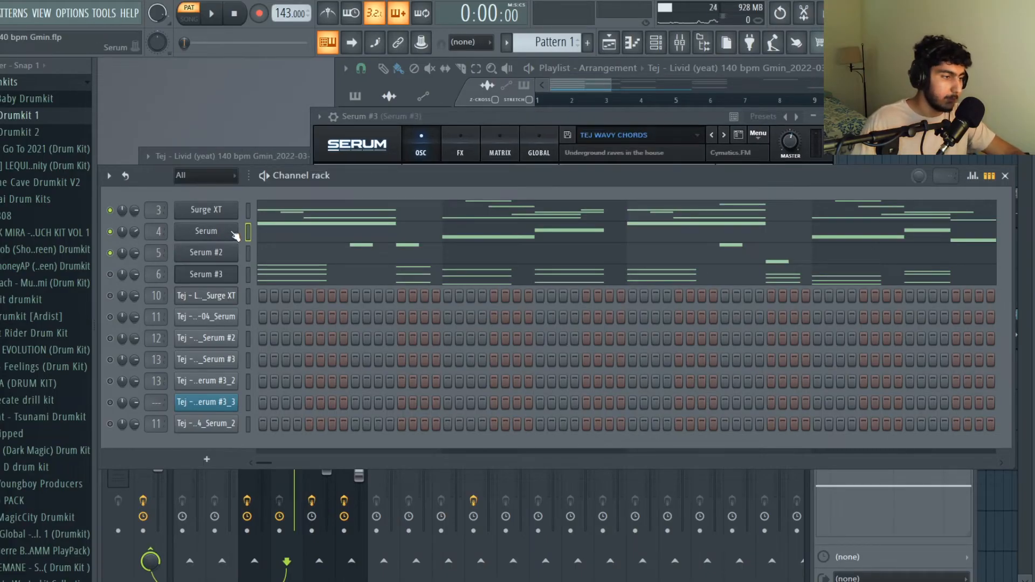
{"action": "left_click", "coordinate": [223, 275]}
{"action": "left_click_drag", "start_coordinate": [544, 117], "coordinate": [528, 113]}
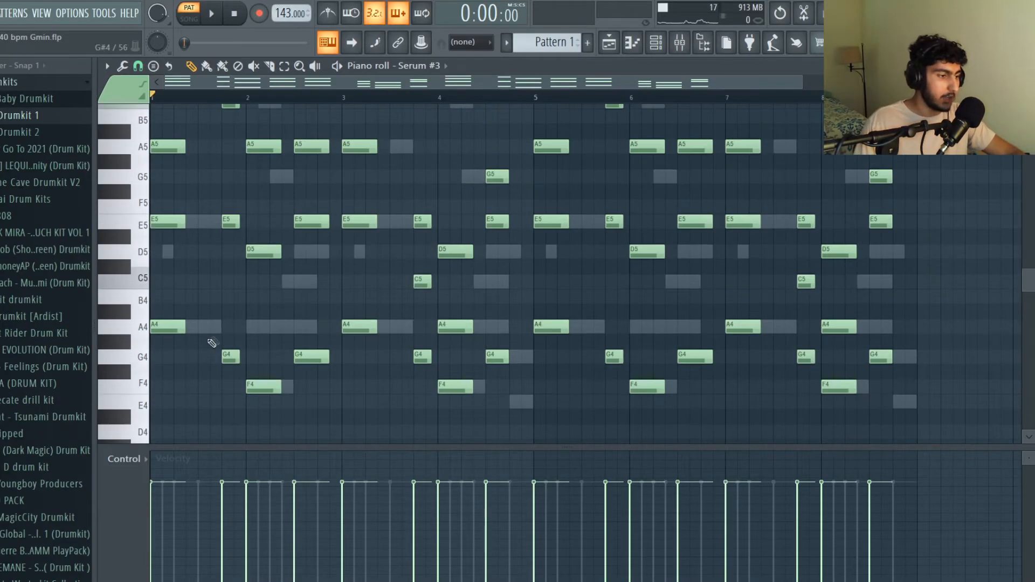
Highlight the lowest note of each Serum #3 chord across bars 1 to 4, and clear the selection.
{"action": "left_click", "coordinate": [179, 328], "text": "ctrl+shift"}
{"action": "left_click", "coordinate": [231, 357], "text": "ctrl+shift"}
{"action": "left_click", "coordinate": [273, 387], "text": "ctrl+shift"}
{"action": "left_click", "coordinate": [316, 358], "text": "ctrl+shift"}
{"action": "left_click", "coordinate": [366, 326], "text": "ctrl+shift"}
{"action": "left_click", "coordinate": [421, 357], "text": "ctrl+shift"}
{"action": "left_click", "coordinate": [455, 387], "text": "ctrl+shift"}
{"action": "left_click", "coordinate": [496, 356], "text": "ctrl+shift"}
{"action": "scroll", "coordinate": [249, 276], "scroll_direction": "up", "scroll_amount": 2}
{"action": "scroll", "coordinate": [253, 282], "scroll_direction": "down", "scroll_amount": 1}
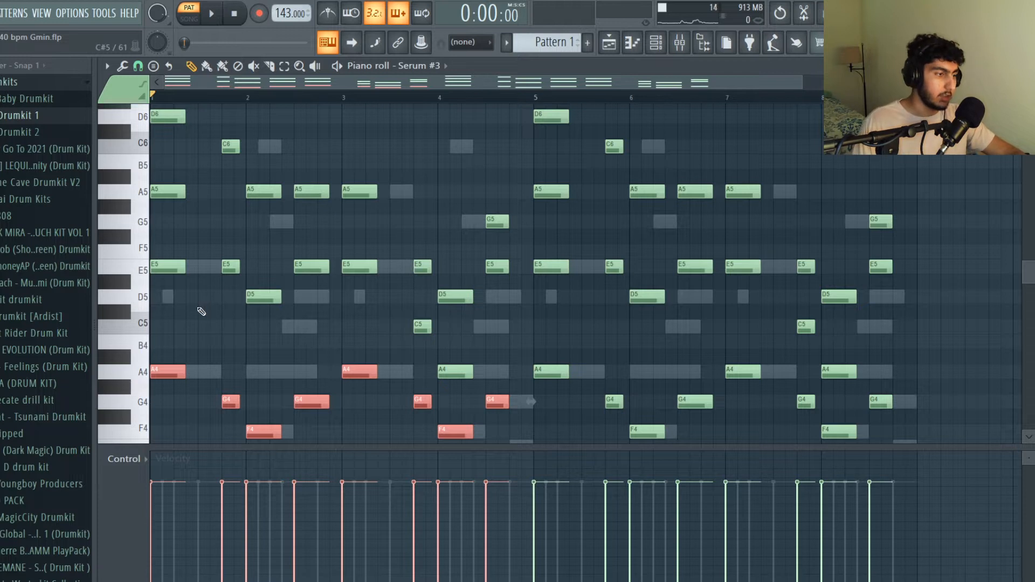
{"action": "left_click", "coordinate": [201, 312], "text": "ctrl"}
{"action": "scroll", "coordinate": [434, 240], "scroll_direction": "down", "scroll_amount": 1}
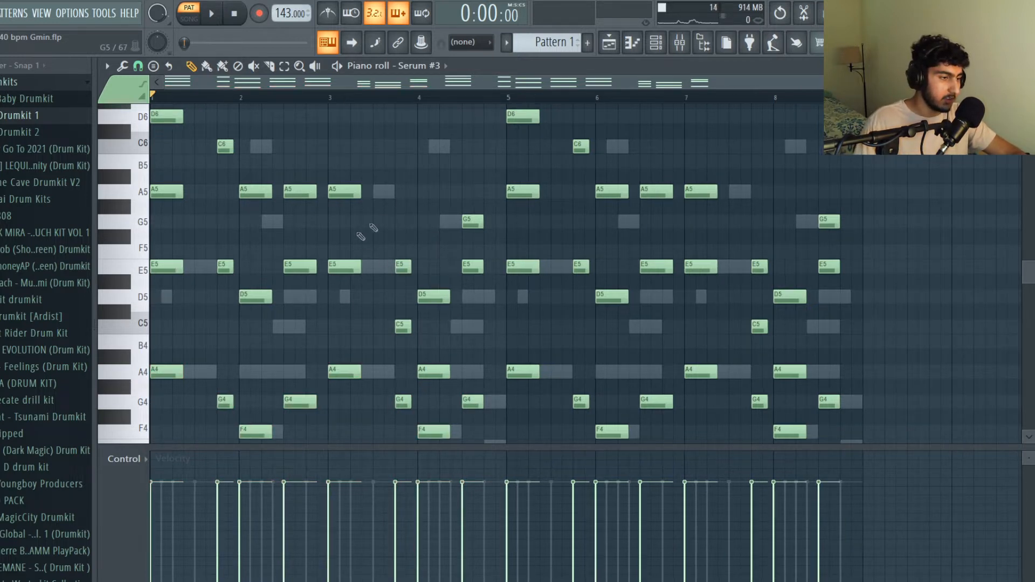
Try lowering the upper notes of the first two Serum #3 chords by an octave, and restore their original pitch.
{"action": "left_click_drag", "start_coordinate": [185, 200], "coordinate": [136, 99]}
{"action": "key", "text": "ctrl+Down"}
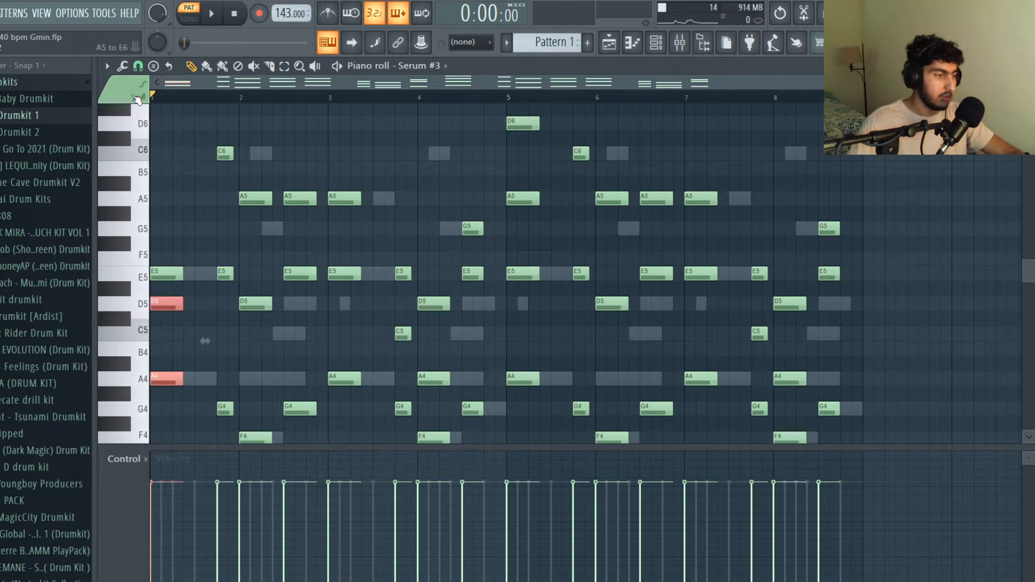
{"action": "key", "text": "ctrl+Up"}
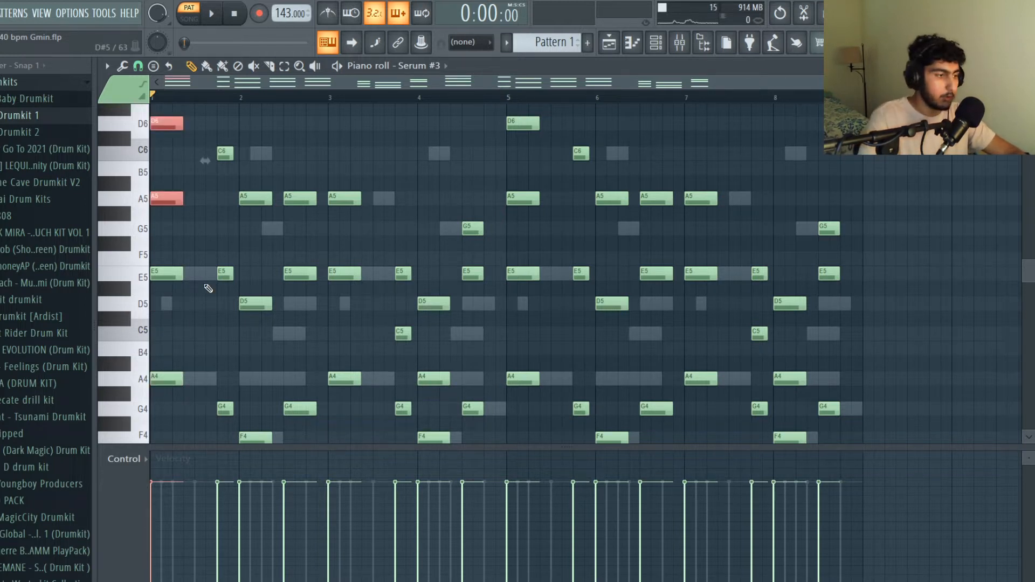
{"action": "left_click", "coordinate": [204, 245], "text": "ctrl"}
{"action": "left_click_drag", "start_coordinate": [217, 175], "coordinate": [230, 133]}
{"action": "key", "text": "ctrl+Down"}
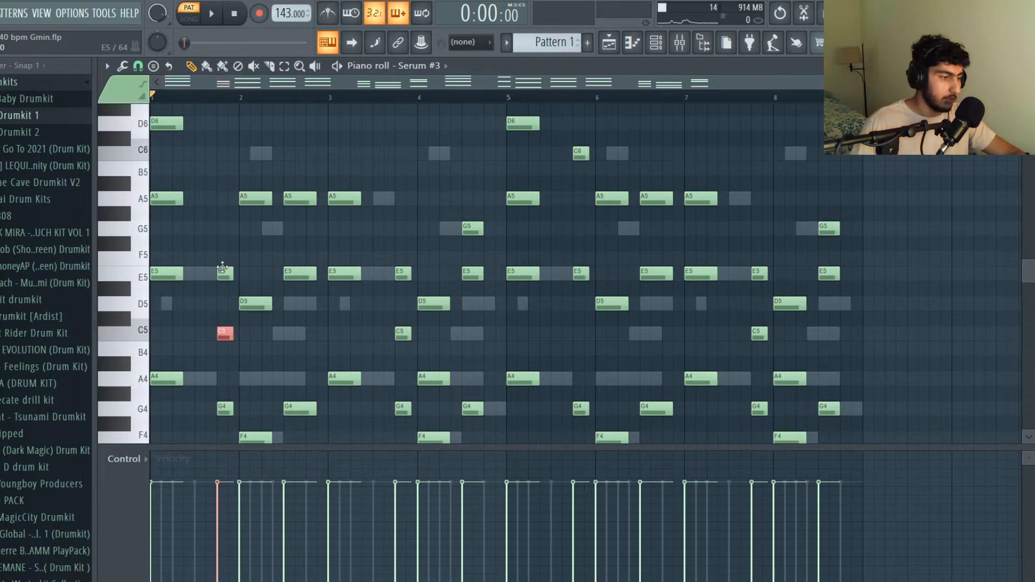
{"action": "key", "text": "ctrl+Up"}
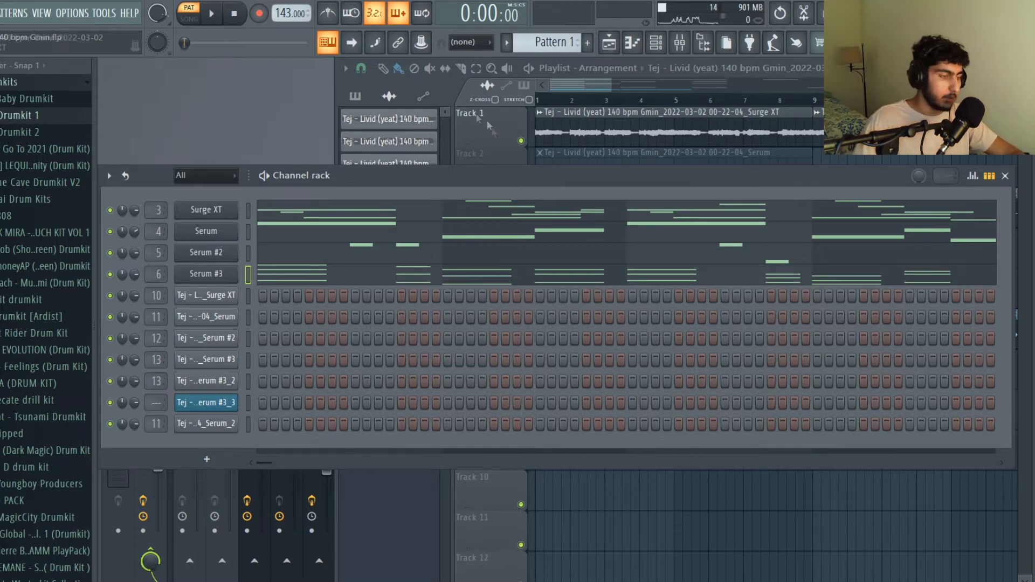
Open the settings of the Serum_2 and Surge XT audio clips from the playlist to check their time-stretching pitch.
{"action": "left_click", "coordinate": [585, 88]}
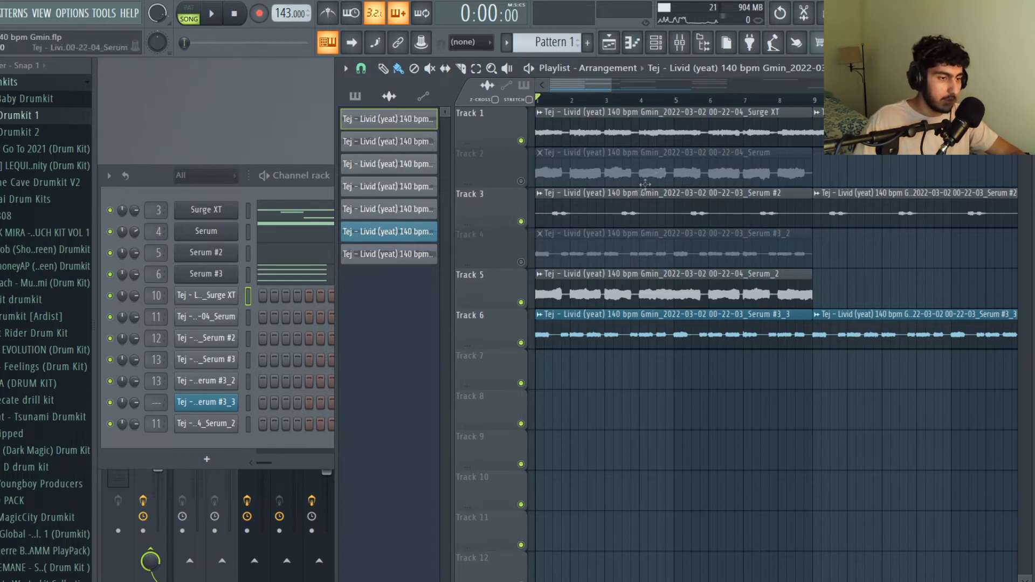
{"action": "double_click", "coordinate": [653, 285]}
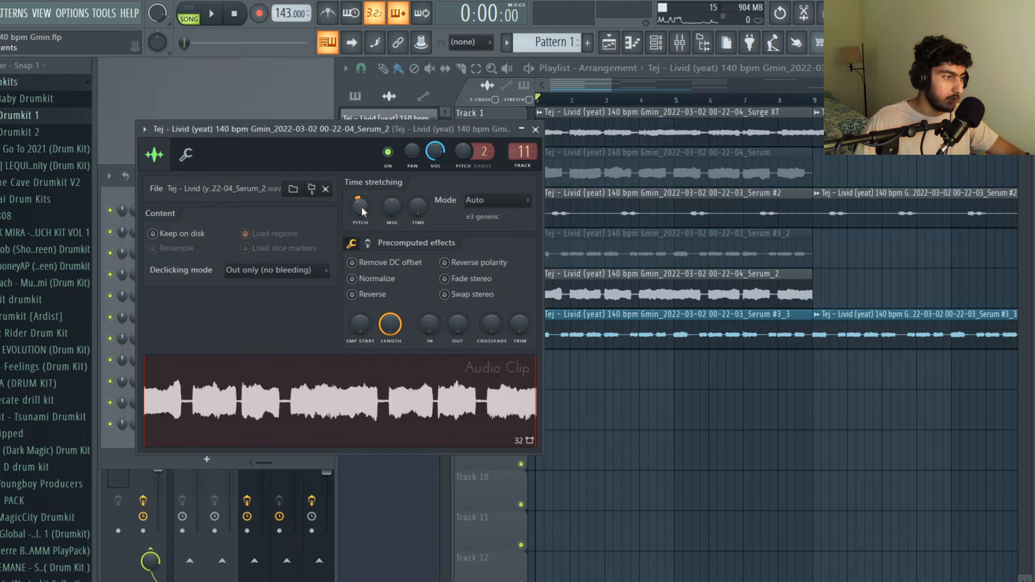
{"action": "double_click", "coordinate": [584, 110]}
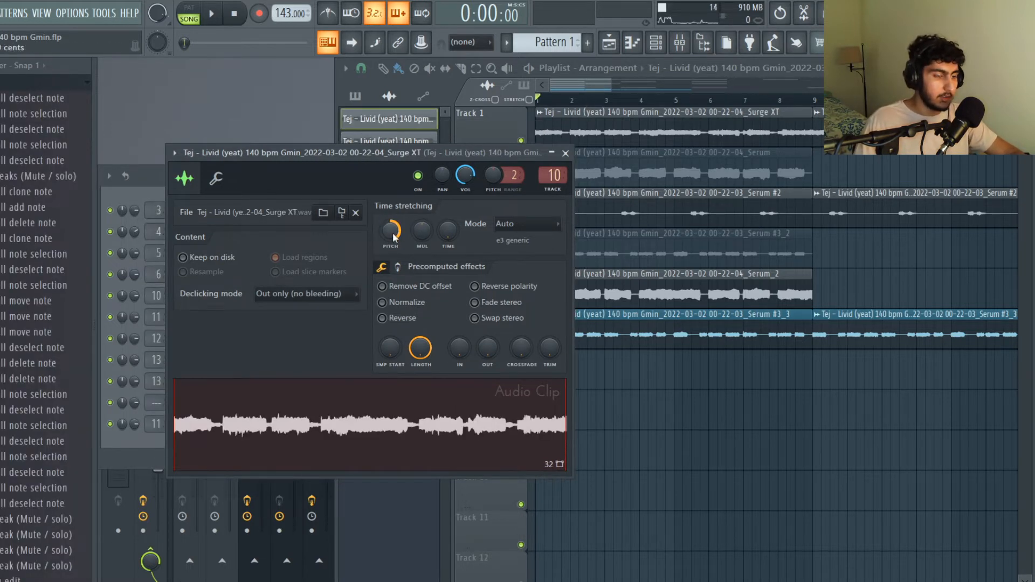
Check the Surge XT clip's stretch pitch and review Fruity Chorus and Fruity parametric EQ 2 on its mixer track.
{"action": "left_click_drag", "start_coordinate": [393, 237], "coordinate": [398, 232]}
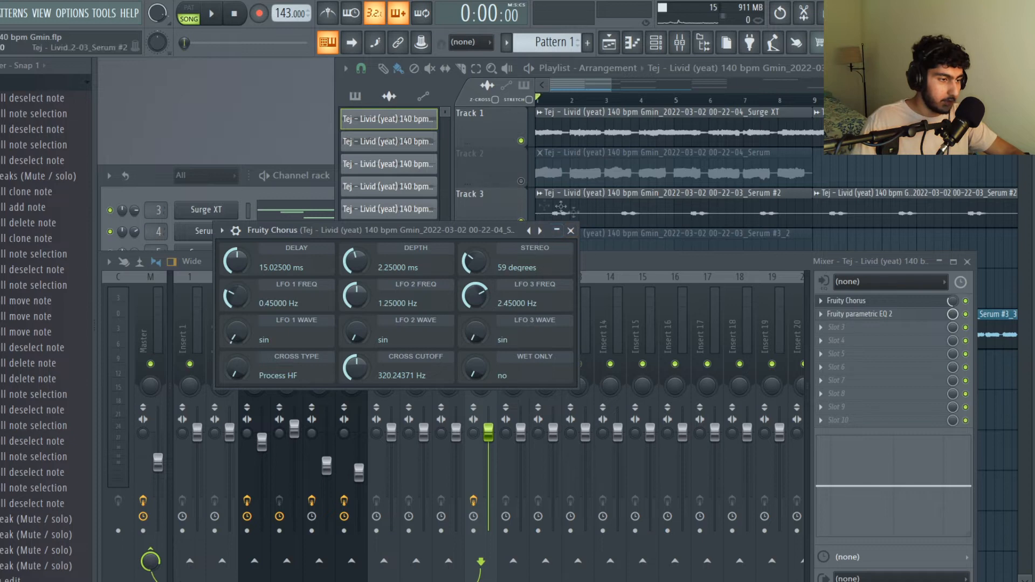
{"action": "left_click", "coordinate": [570, 230]}
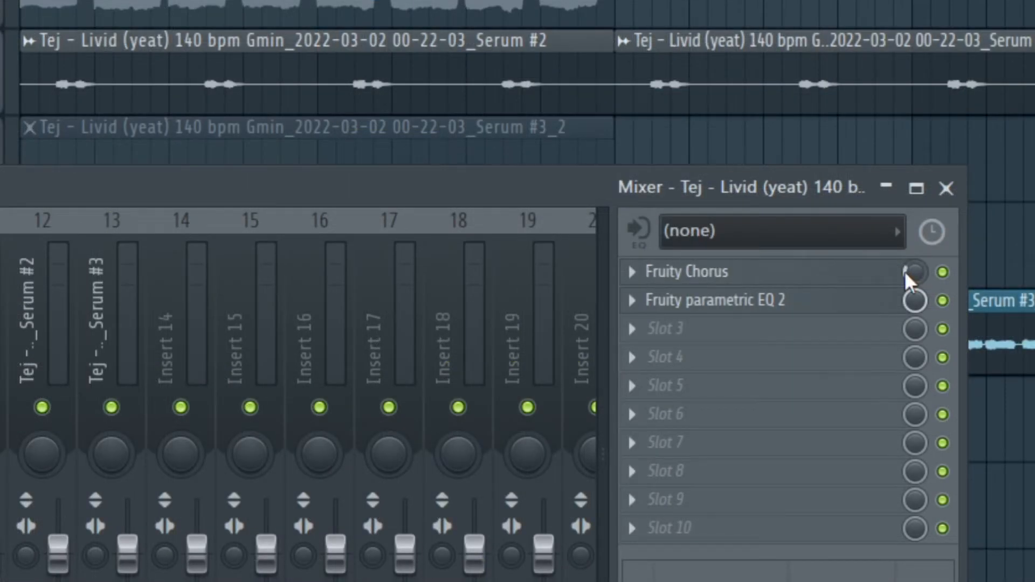
{"action": "left_click", "coordinate": [675, 299]}
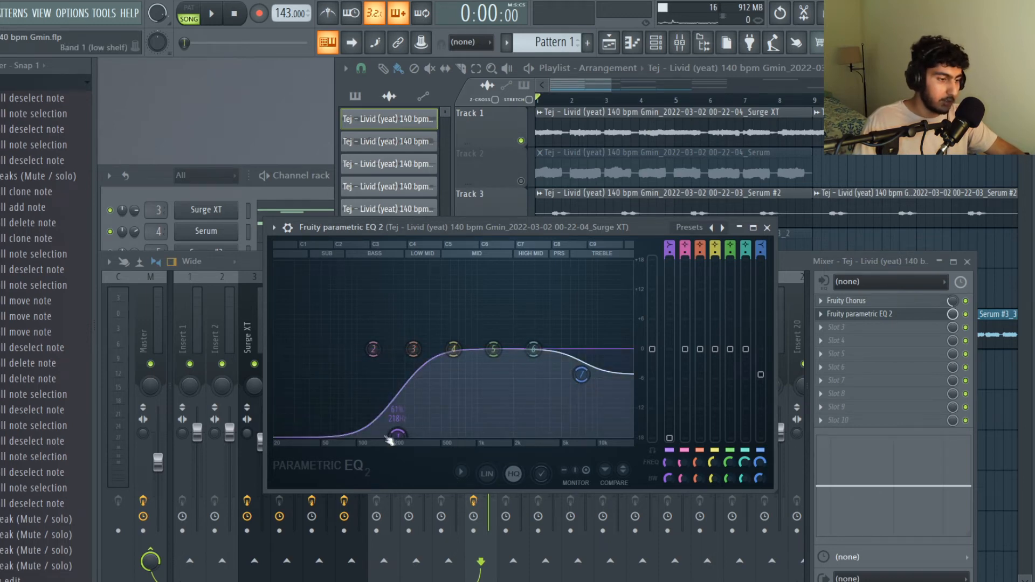
{"action": "left_click", "coordinate": [767, 228]}
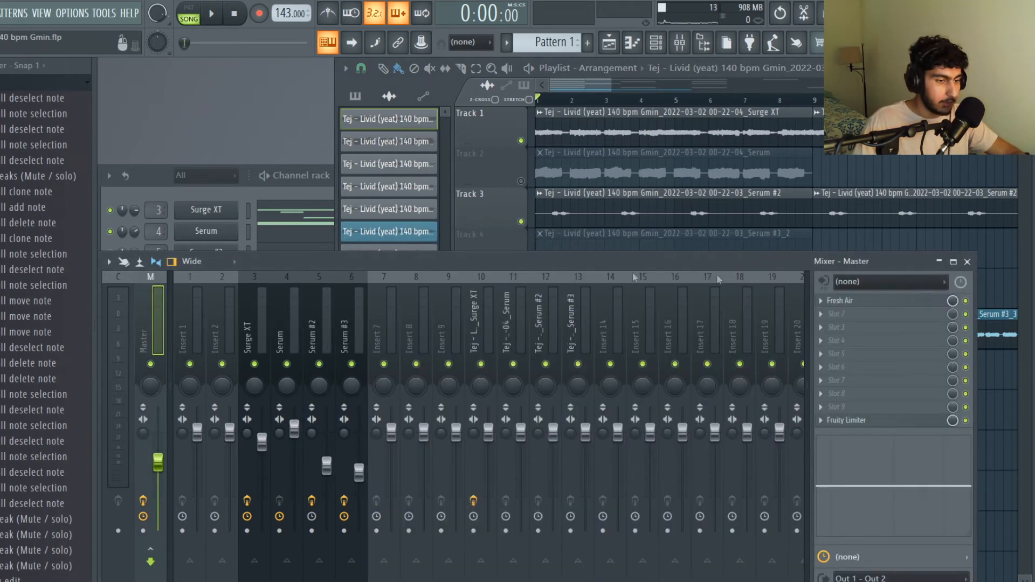
Inspect the Fresh Air settings on the Master track, and close the plugin.
{"action": "left_click", "coordinate": [863, 300]}
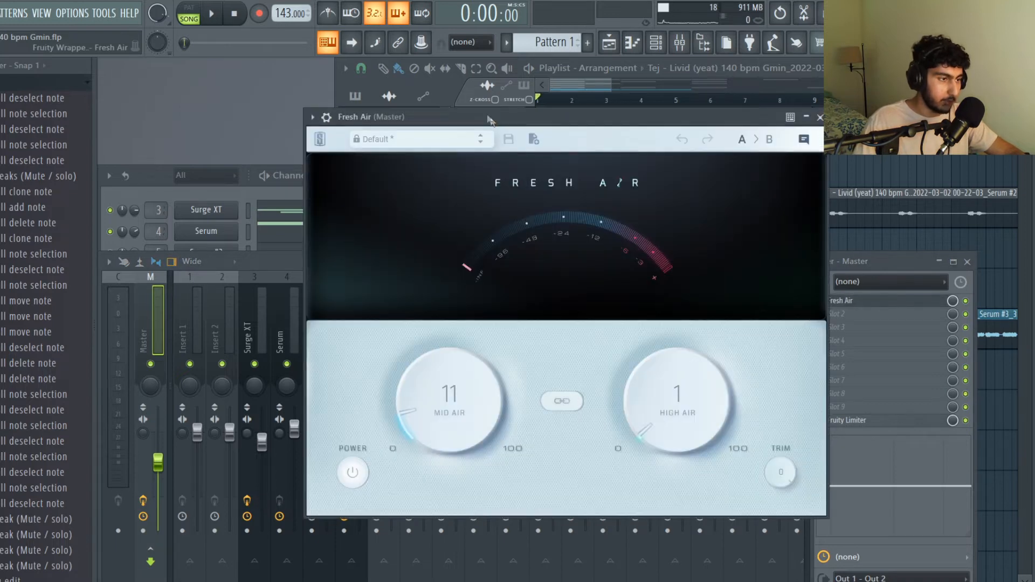
{"action": "left_click_drag", "start_coordinate": [493, 117], "coordinate": [439, 100]}
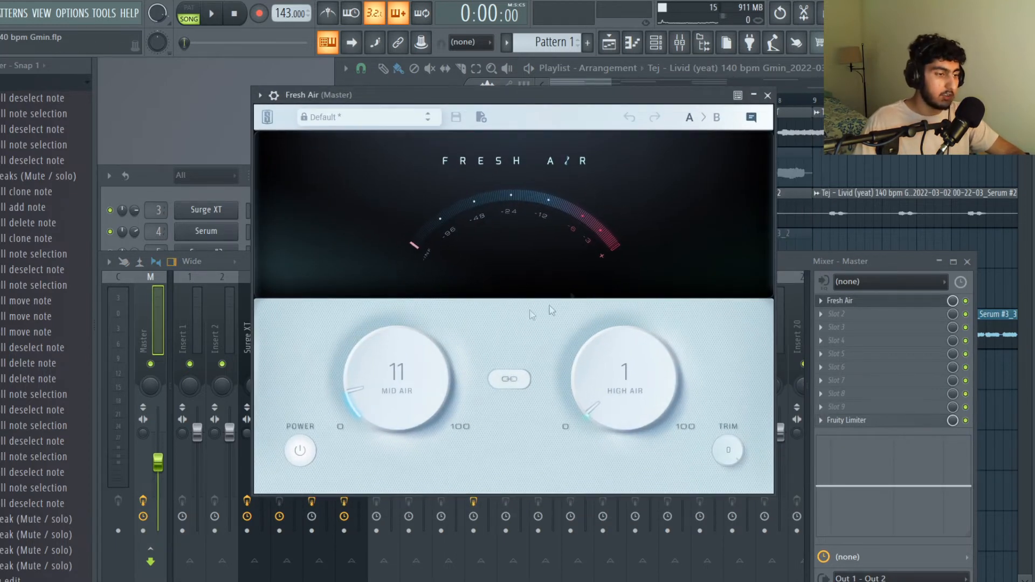
{"action": "left_click", "coordinate": [769, 97]}
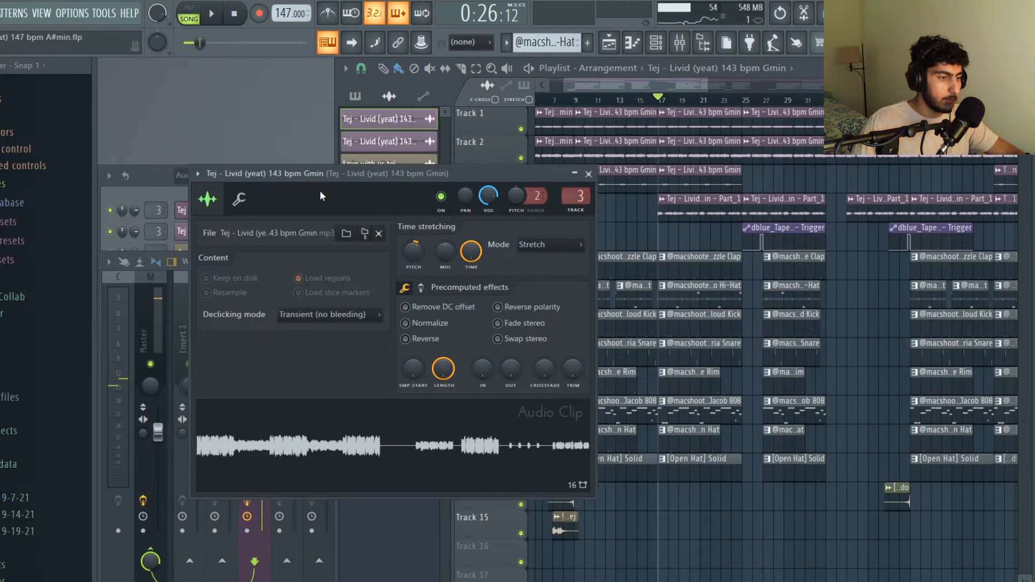
Check the time-stretching settings of the 143 bpm loop clip, and select bars 25 to 27 in the playlist.
{"action": "left_click", "coordinate": [319, 190]}
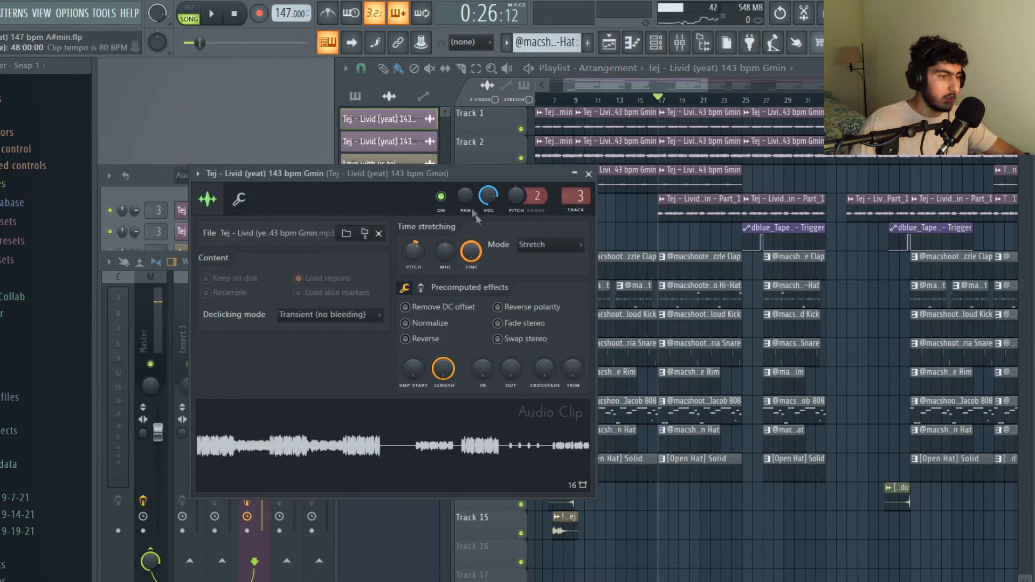
{"action": "left_click", "coordinate": [634, 225]}
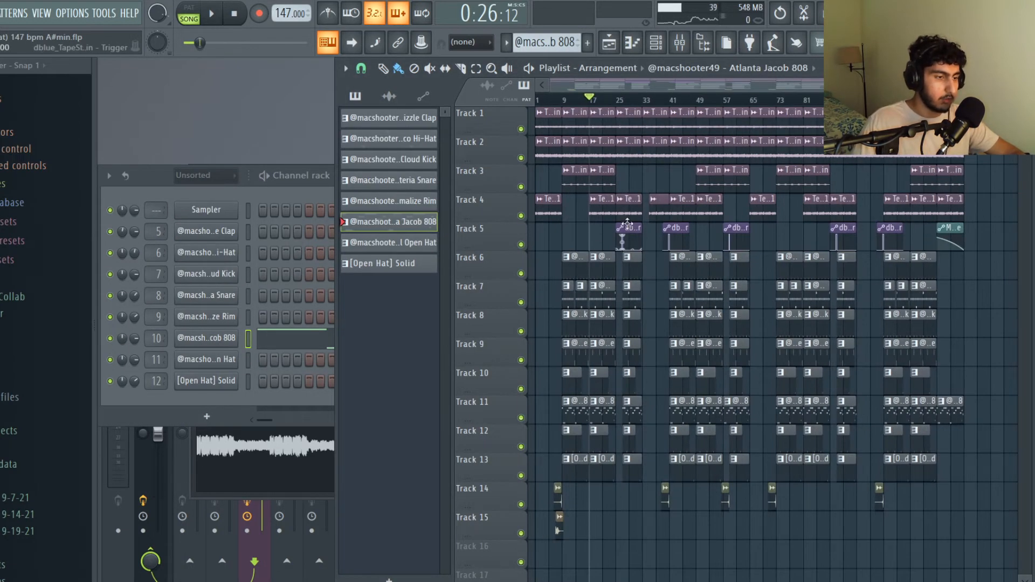
{"action": "scroll", "coordinate": [625, 225], "scroll_direction": "up", "scroll_amount": 8}
{"action": "left_click_drag", "start_coordinate": [566, 103], "coordinate": [602, 102]}
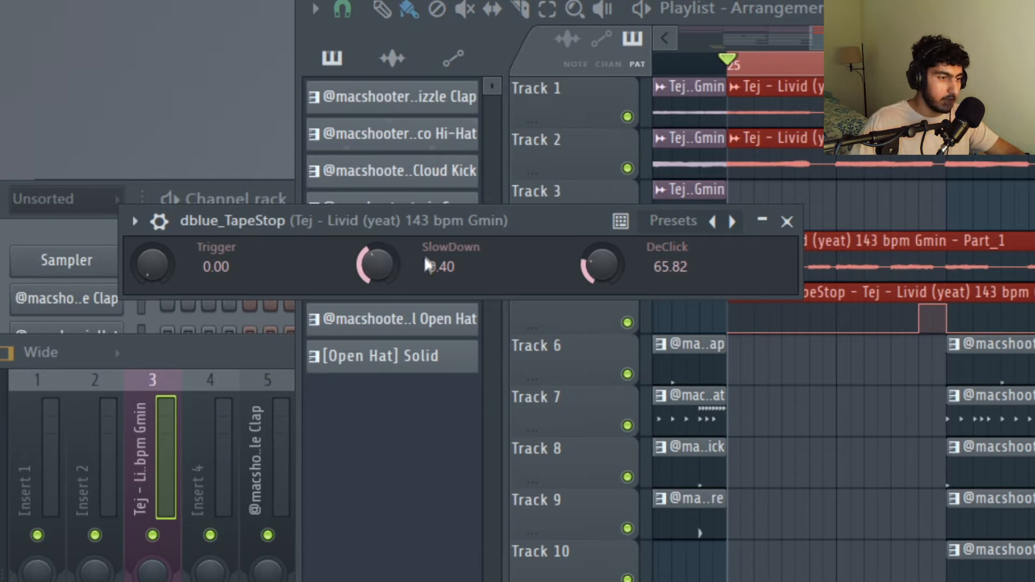
Bring up the automation options of dblue_TapeStop's Trigger and examine its automation clips on Track 5 of the playlist.
{"action": "right_click", "coordinate": [157, 266]}
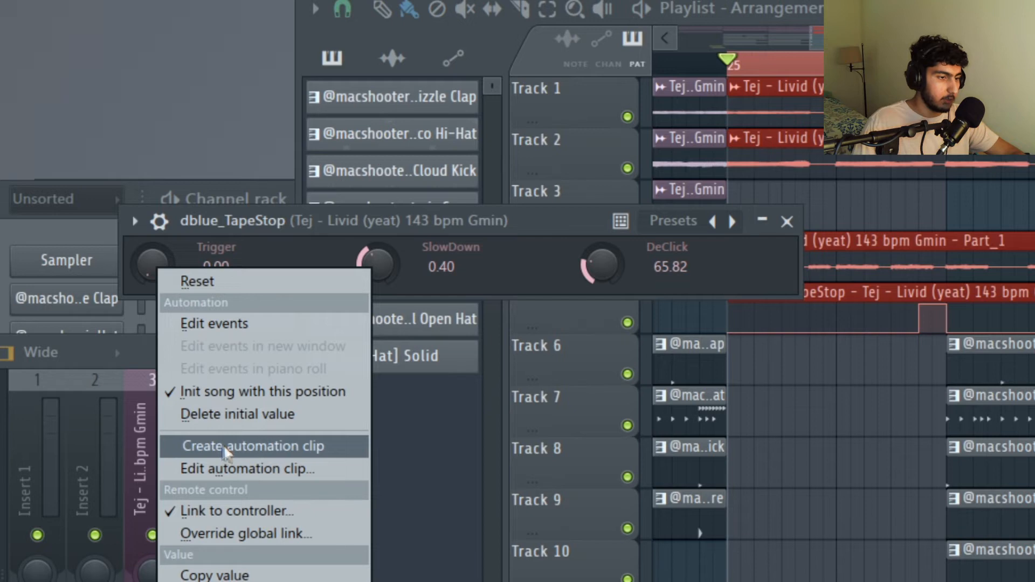
{"action": "left_click", "coordinate": [811, 502]}
{"action": "scroll", "coordinate": [928, 334], "scroll_direction": "up", "scroll_amount": 4}
{"action": "scroll", "coordinate": [930, 335], "scroll_direction": "down", "scroll_amount": 3}
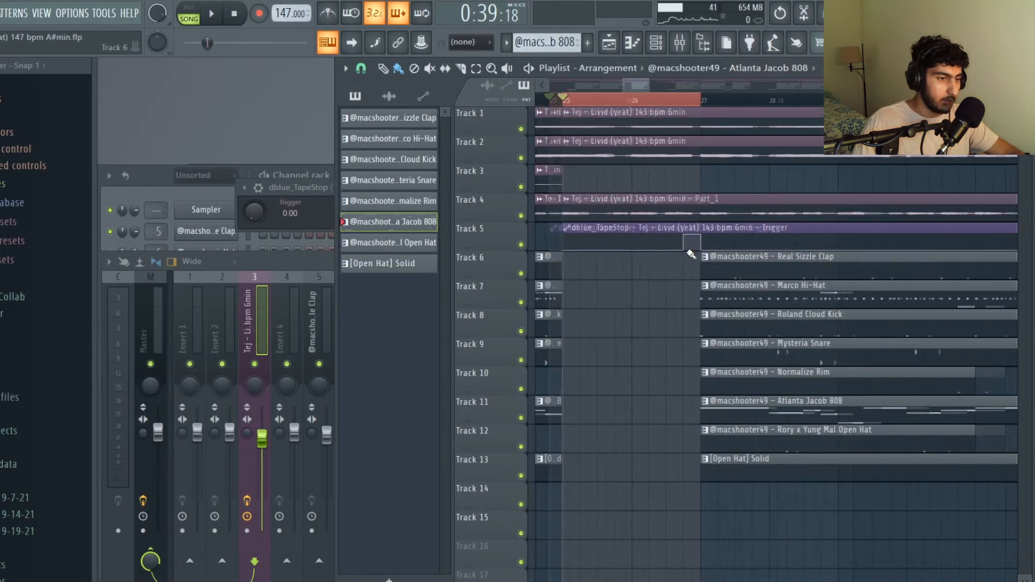
{"action": "scroll", "coordinate": [691, 254], "scroll_direction": "down", "scroll_amount": 2}
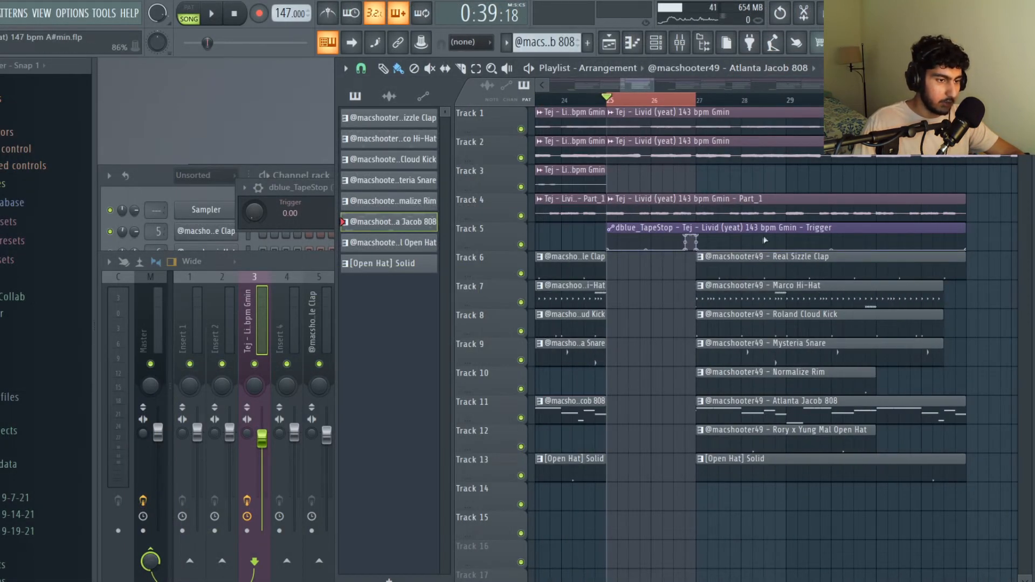
{"action": "scroll", "coordinate": [766, 237], "scroll_direction": "down", "scroll_amount": 5}
{"action": "left_click_drag", "start_coordinate": [703, 86], "coordinate": [672, 86]}
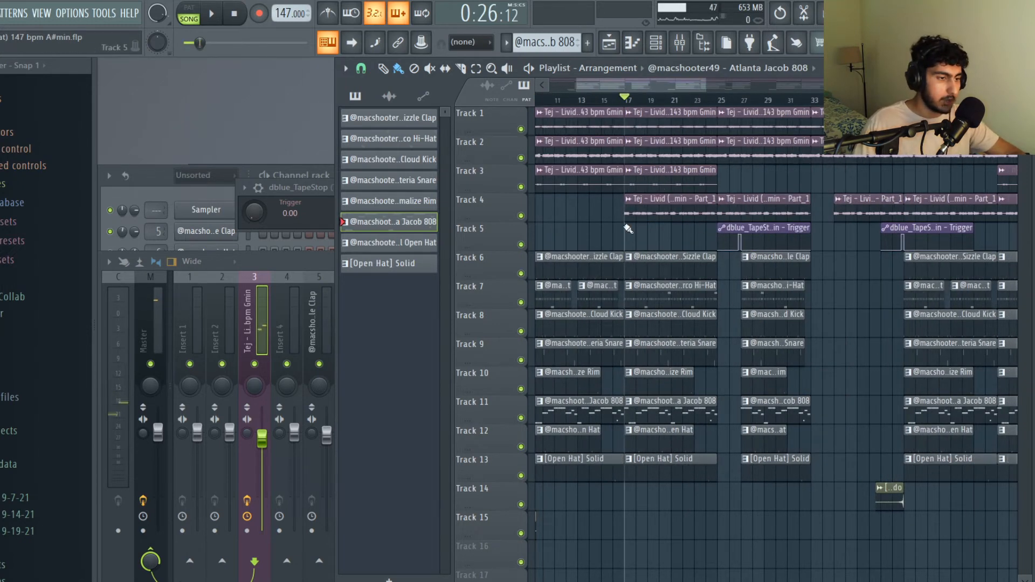
{"action": "scroll", "coordinate": [651, 143], "scroll_direction": "down", "scroll_amount": 5}
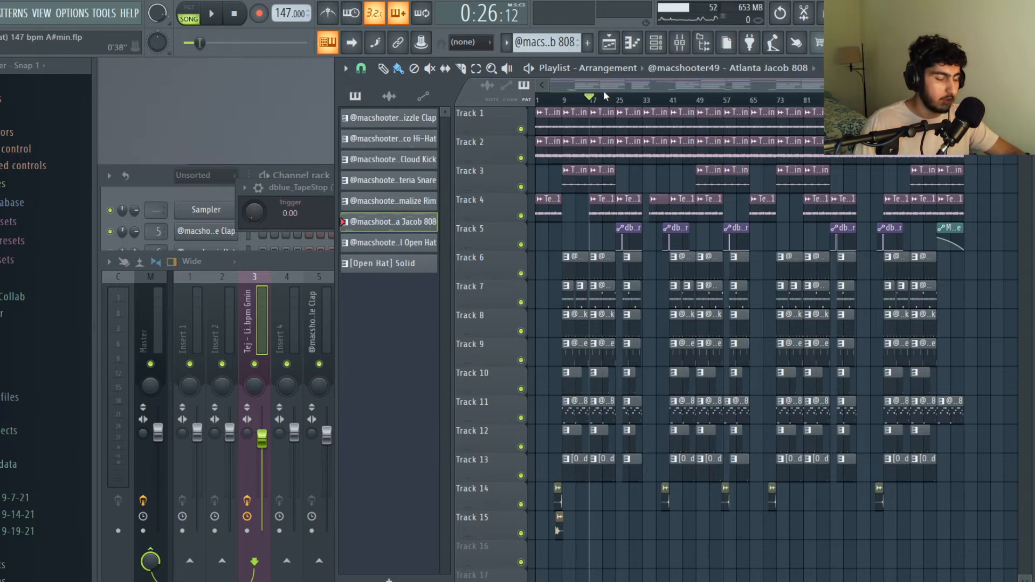
Highlight the Track 2 loop clips, and review and play the C5 notes of the Real Sizzle Clap pattern.
{"action": "left_click_drag", "start_coordinate": [968, 157], "coordinate": [531, 152]}
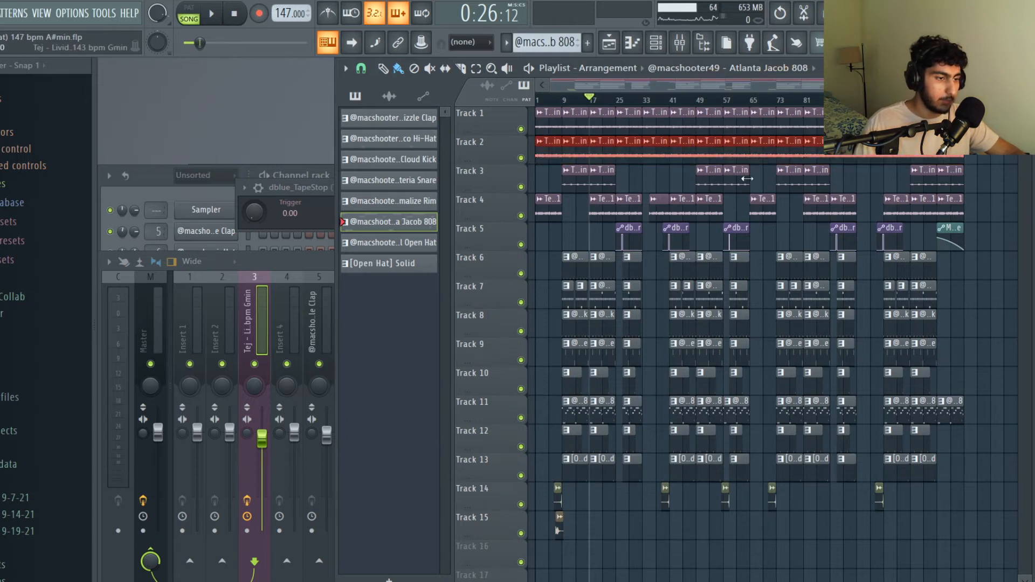
{"action": "double_click", "coordinate": [667, 241]}
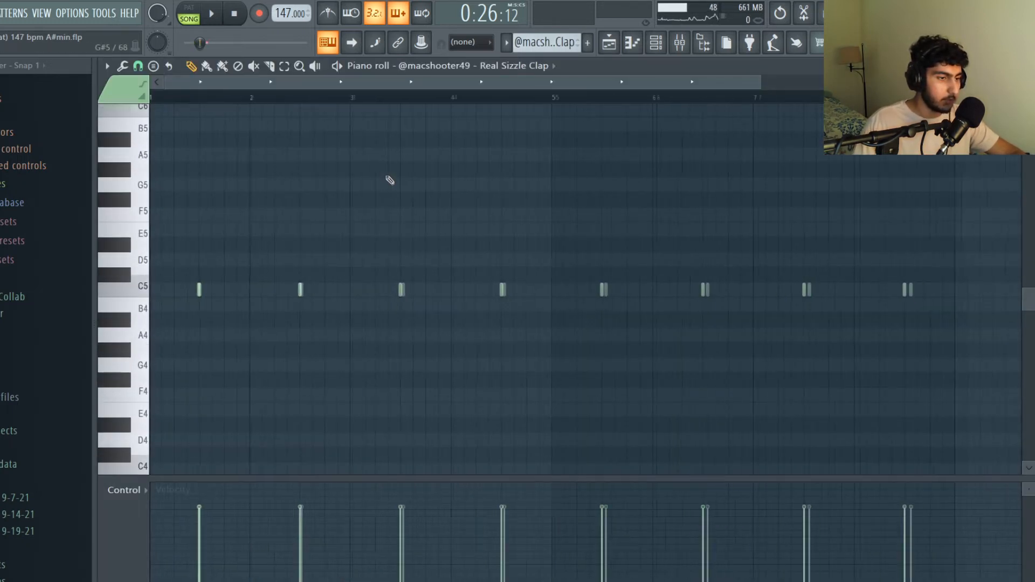
{"action": "scroll", "coordinate": [375, 213], "scroll_direction": "down", "scroll_amount": 1}
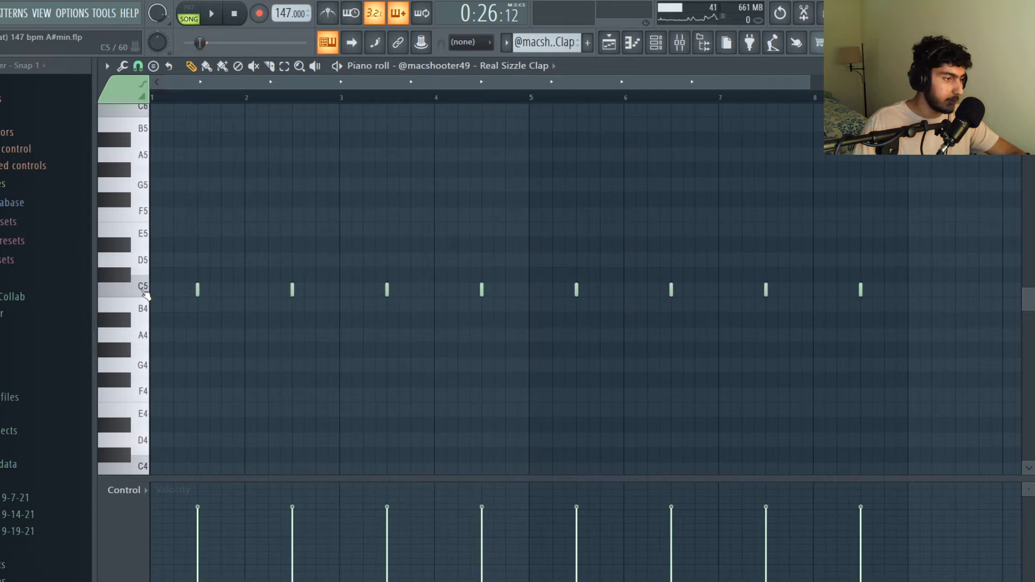
{"action": "scroll", "coordinate": [451, 189], "scroll_direction": "down", "scroll_amount": 1}
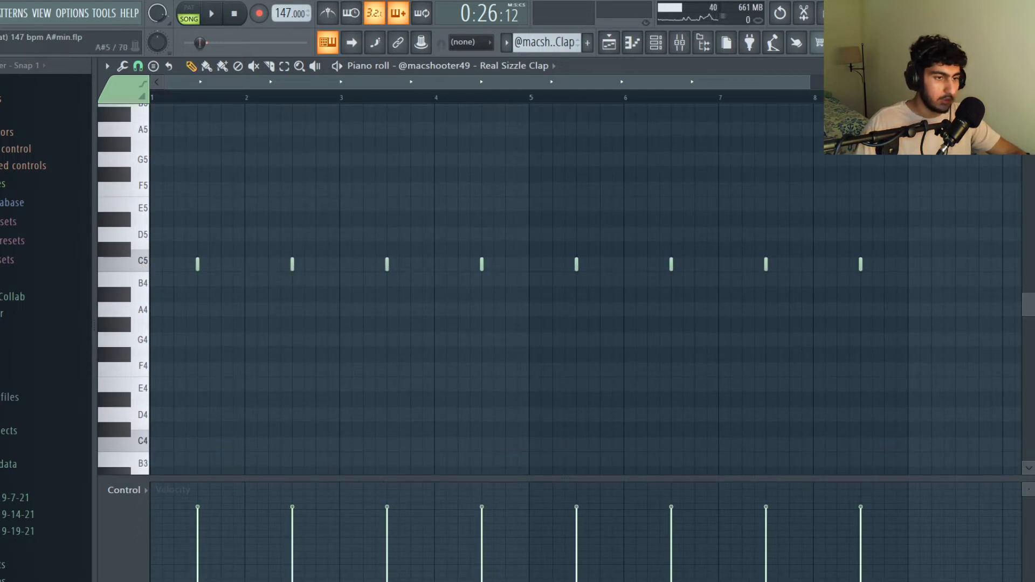
{"action": "left_click_drag", "start_coordinate": [367, 226], "coordinate": [880, 263]}
{"action": "key", "text": "space"}
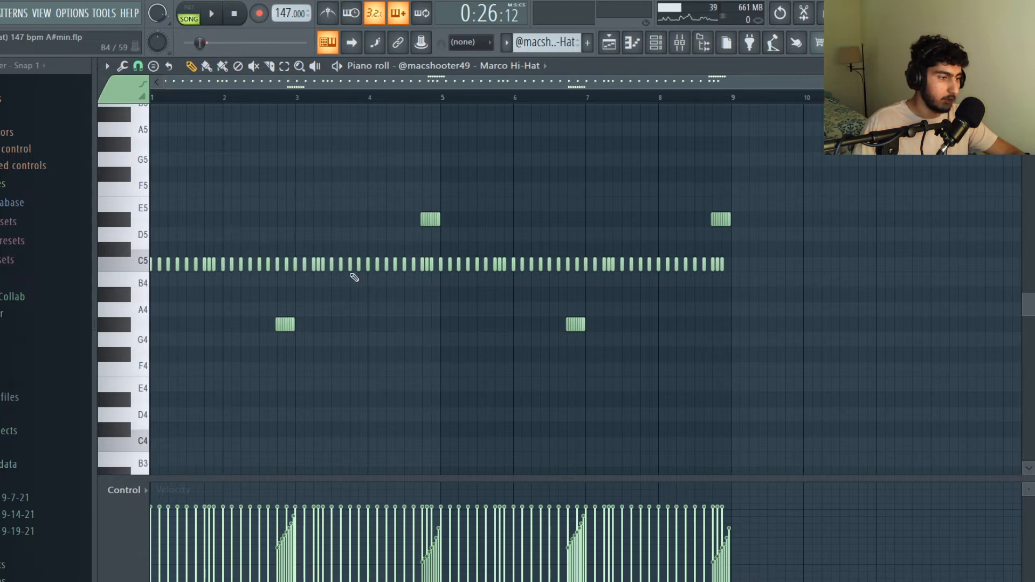
Highlight an extra C5 note and the pitched rolls in the Marco Hi-Hat pattern, and clear the selection.
{"action": "scroll", "coordinate": [183, 280], "scroll_direction": "up", "scroll_amount": 5}
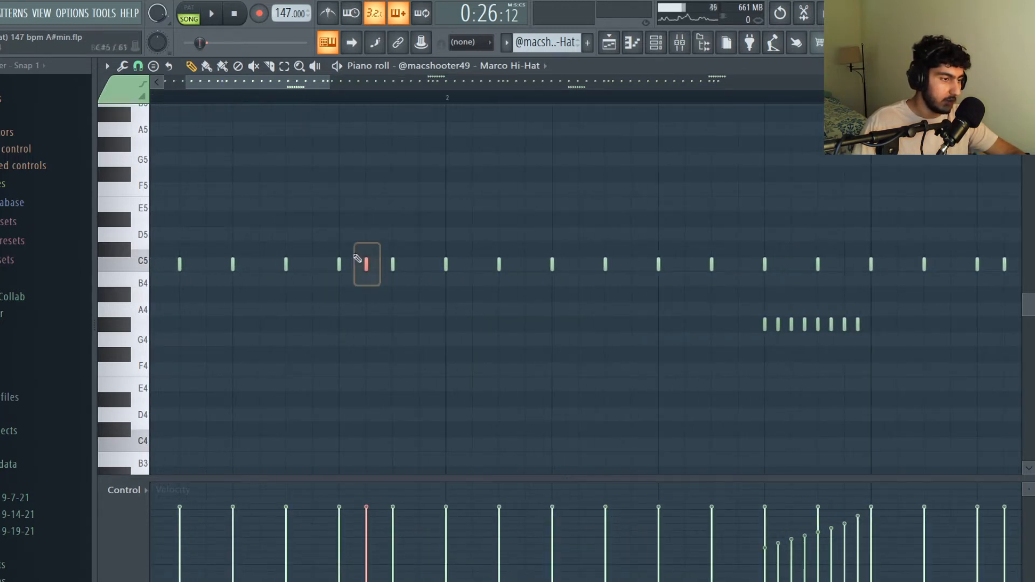
{"action": "key", "text": "Escape"}
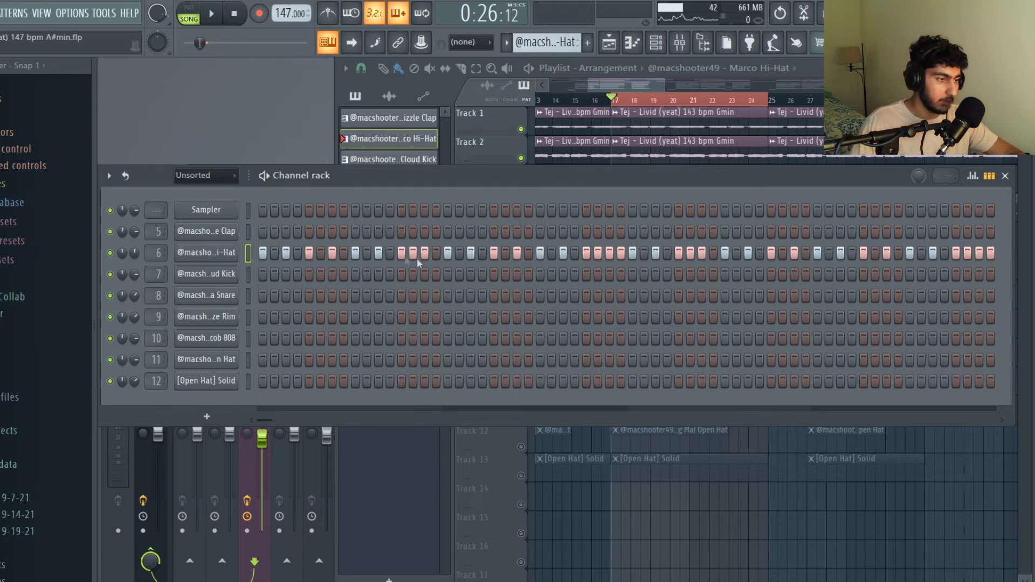
{"action": "key", "text": "F7"}
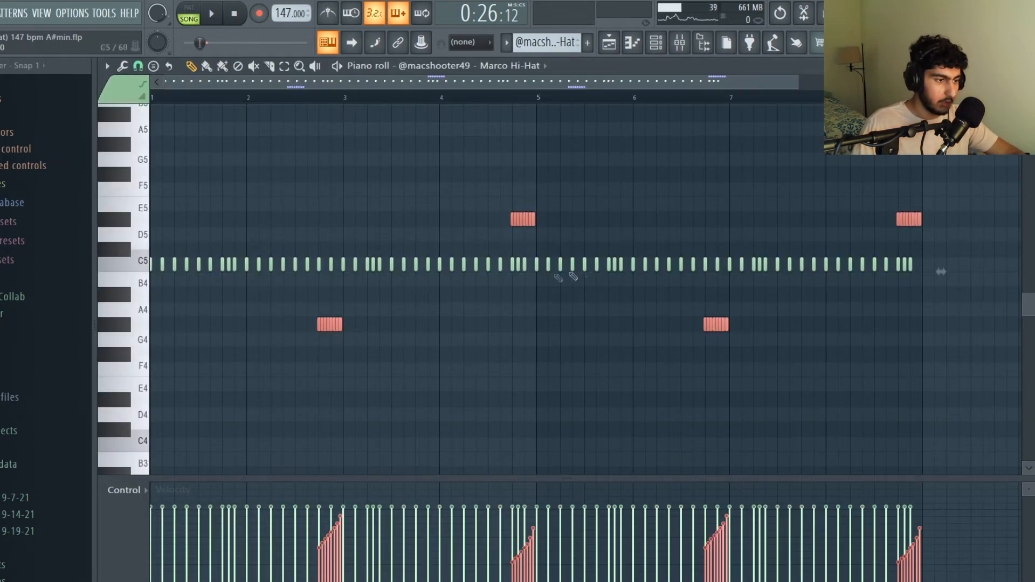
{"action": "key", "text": "ctrl+d"}
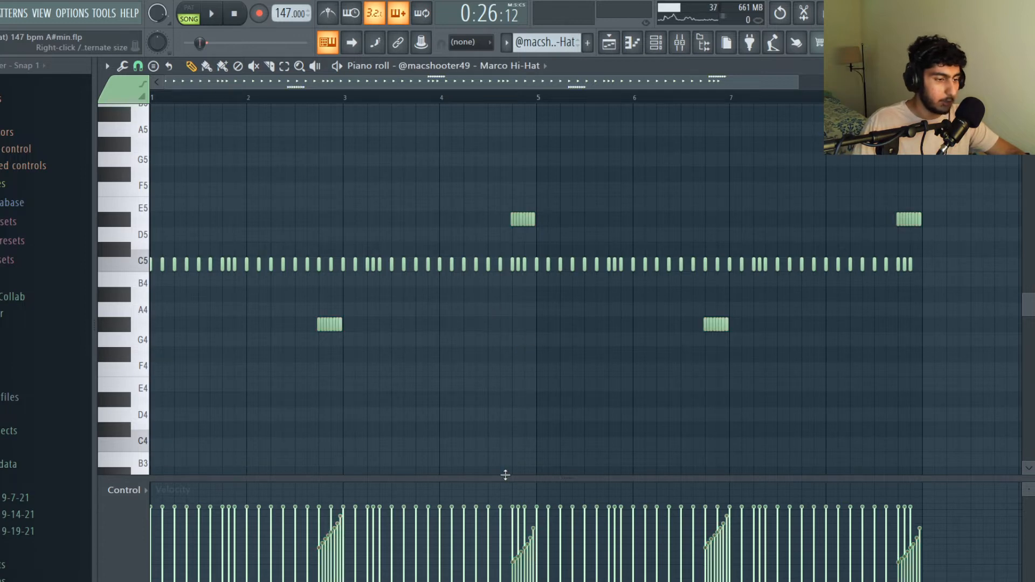
Enlarge the velocity lane of the Marco Hi-Hat pattern, examine its rolls, and play it.
{"action": "left_click_drag", "start_coordinate": [504, 476], "coordinate": [514, 416]}
{"action": "scroll", "coordinate": [539, 365], "scroll_direction": "up", "scroll_amount": 1}
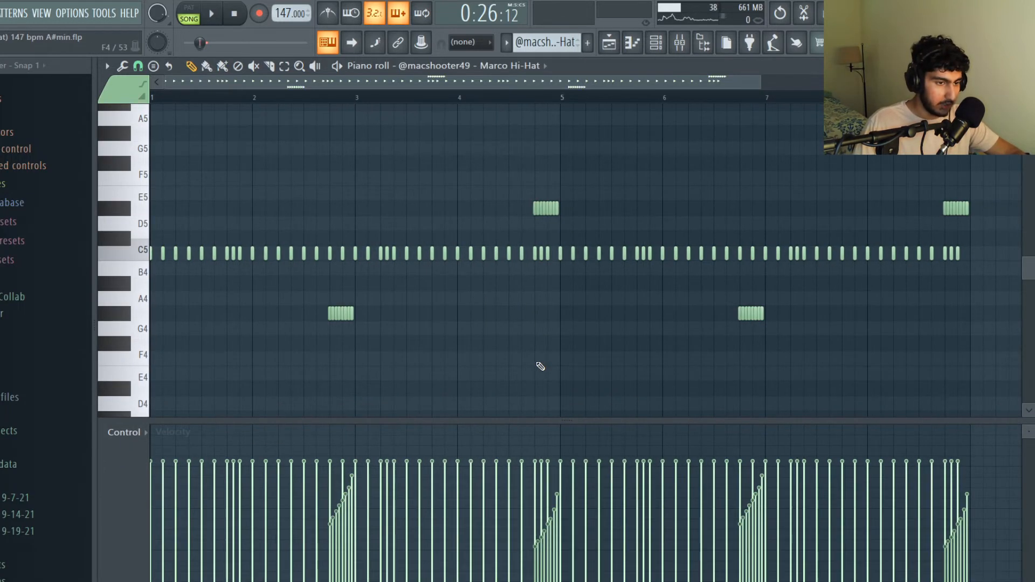
{"action": "scroll", "coordinate": [541, 362], "scroll_direction": "down", "scroll_amount": 2}
{"action": "scroll", "coordinate": [420, 180], "scroll_direction": "up", "scroll_amount": 3}
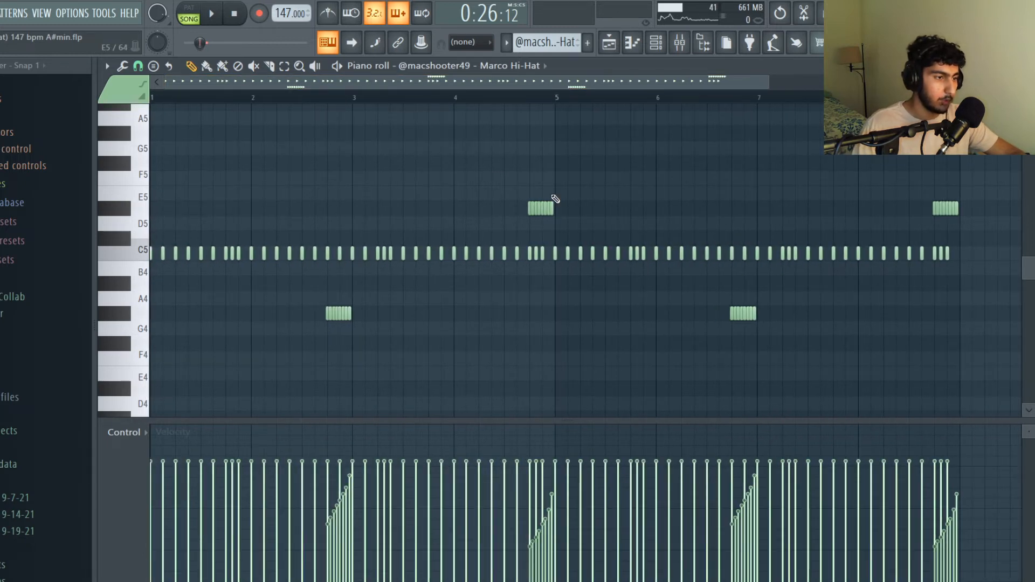
{"action": "scroll", "coordinate": [348, 132], "scroll_direction": "down", "scroll_amount": 1}
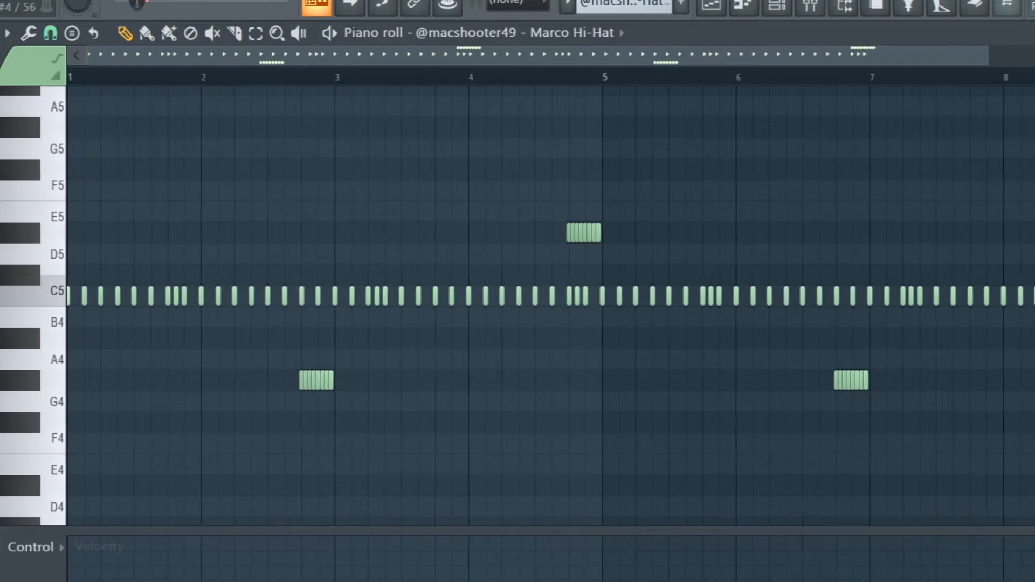
{"action": "key", "text": "space"}
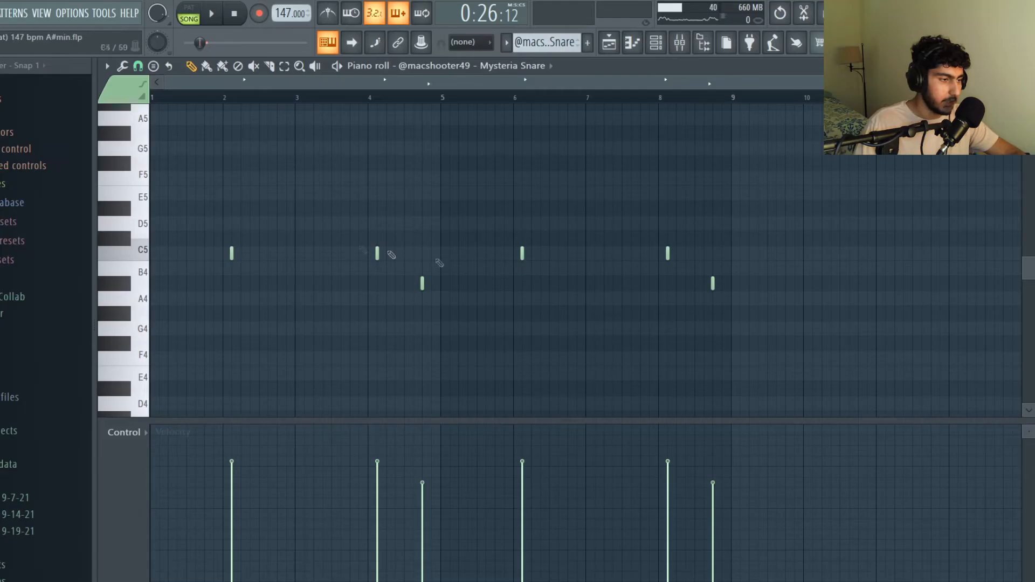
Preview the Mysteria Snare at C5, highlight its C5 notes and its lower notes in turn, deselect them, and play the pattern.
{"action": "left_click", "coordinate": [142, 259]}
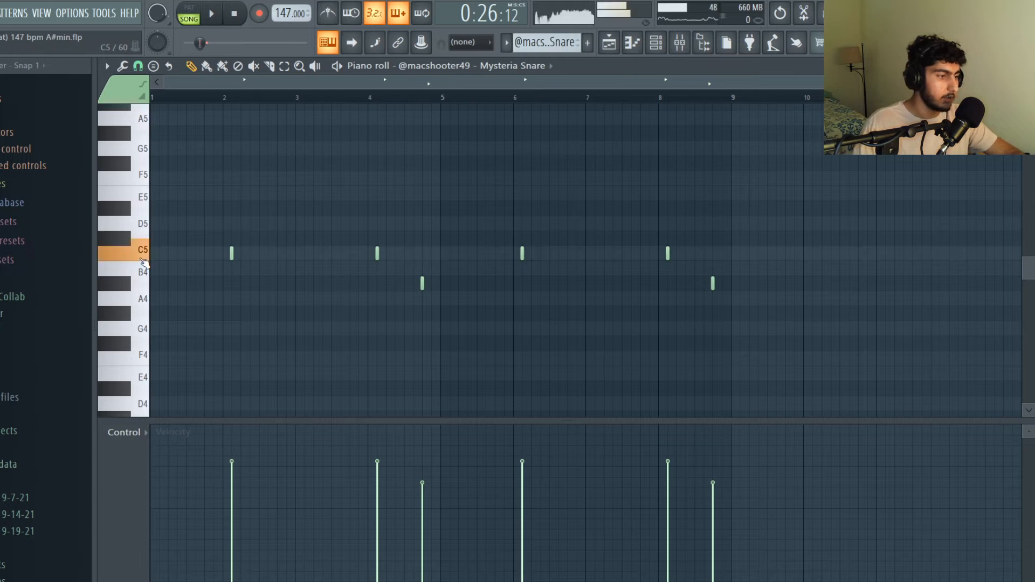
{"action": "left_click_drag", "start_coordinate": [731, 254], "coordinate": [170, 221]}
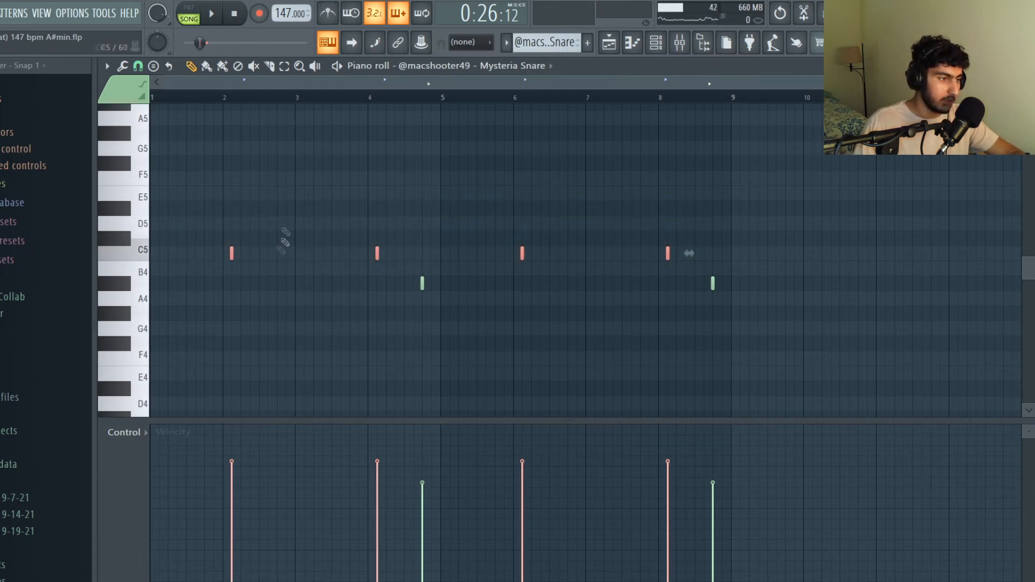
{"action": "key", "text": "shift+i"}
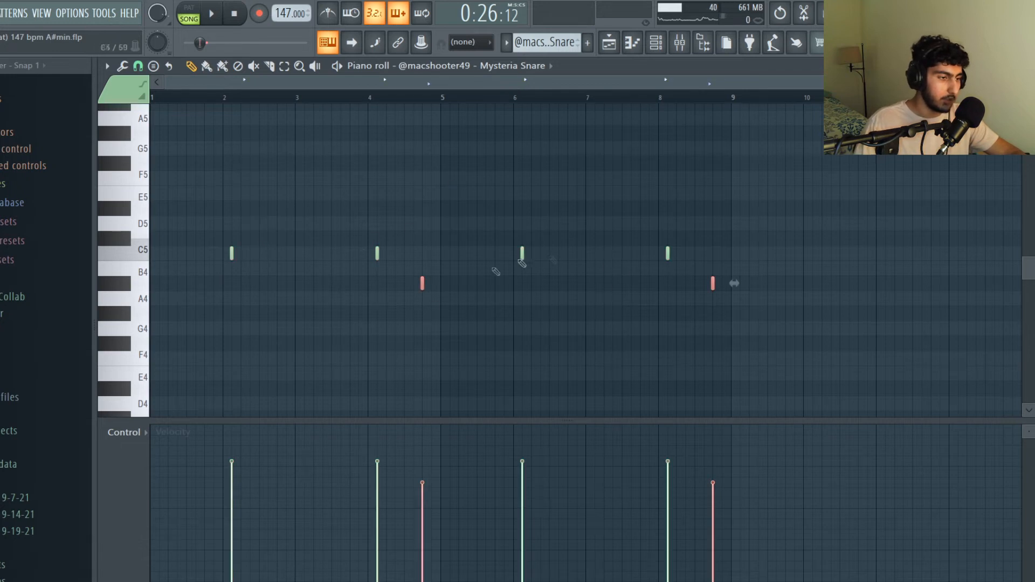
{"action": "key", "text": "ctrl+d"}
{"action": "key", "text": "space"}
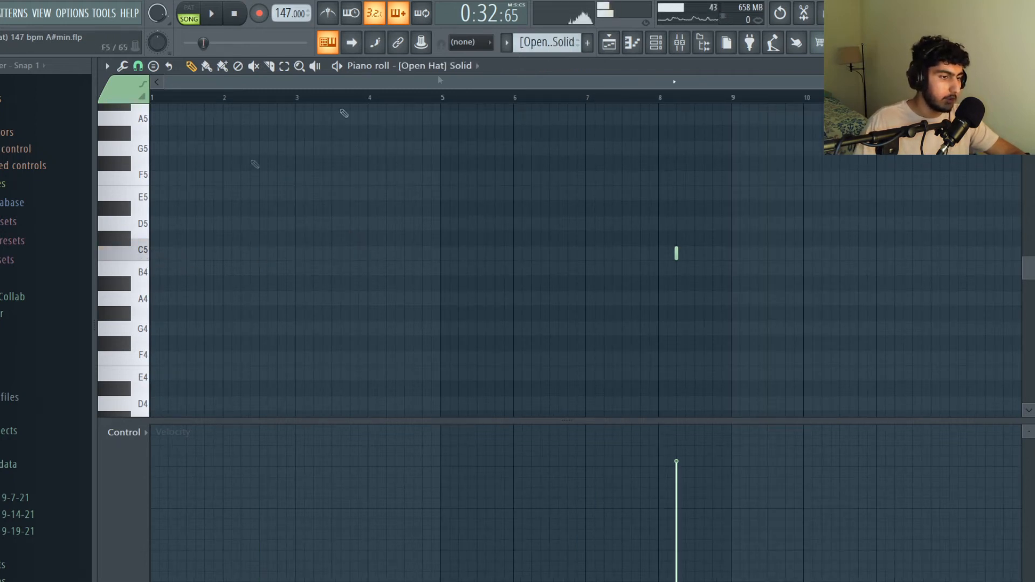
Highlight the [Open Hat] Solid note, preview the Rory x Yung Mal Open Hat at C5, and select and deselect its notes.
{"action": "left_click_drag", "start_coordinate": [794, 295], "coordinate": [649, 235]}
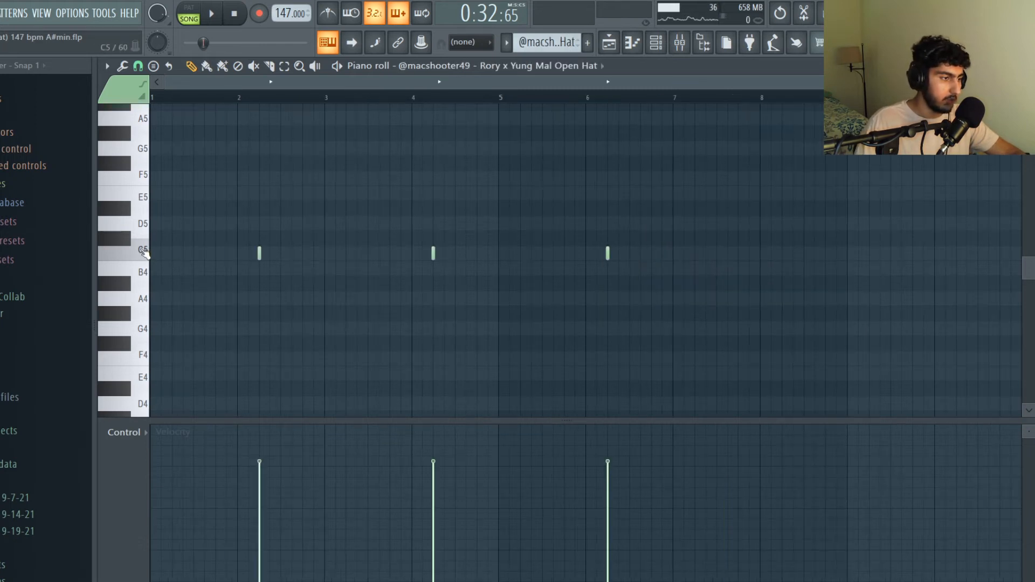
{"action": "left_click", "coordinate": [144, 259]}
{"action": "key", "text": "ctrl+a"}
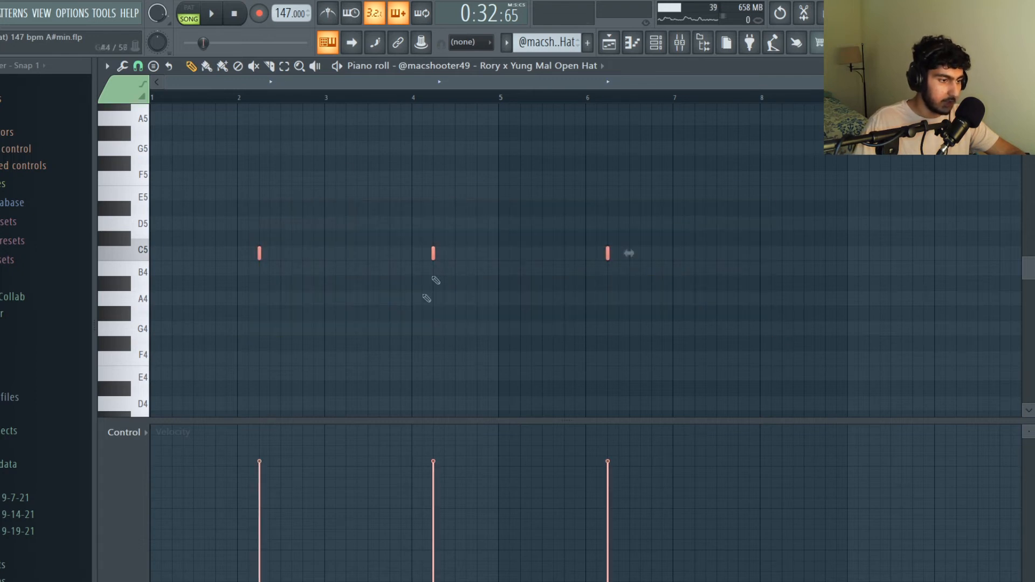
{"action": "key", "text": "ctrl+d"}
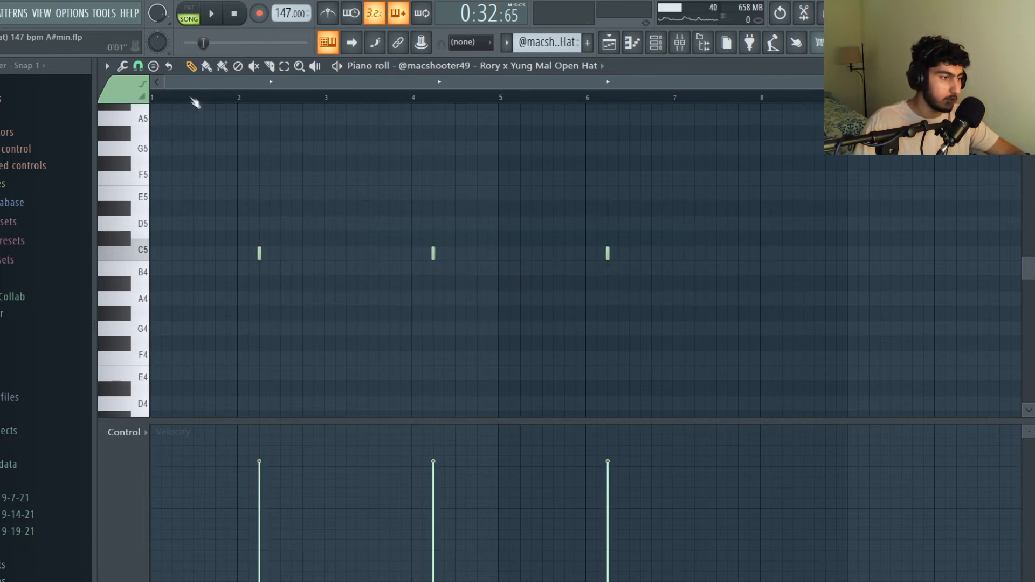
Play the Rory x Yung Mal Open Hat pattern and preview the Roland Cloud Kick at C5.
{"action": "key", "text": "space"}
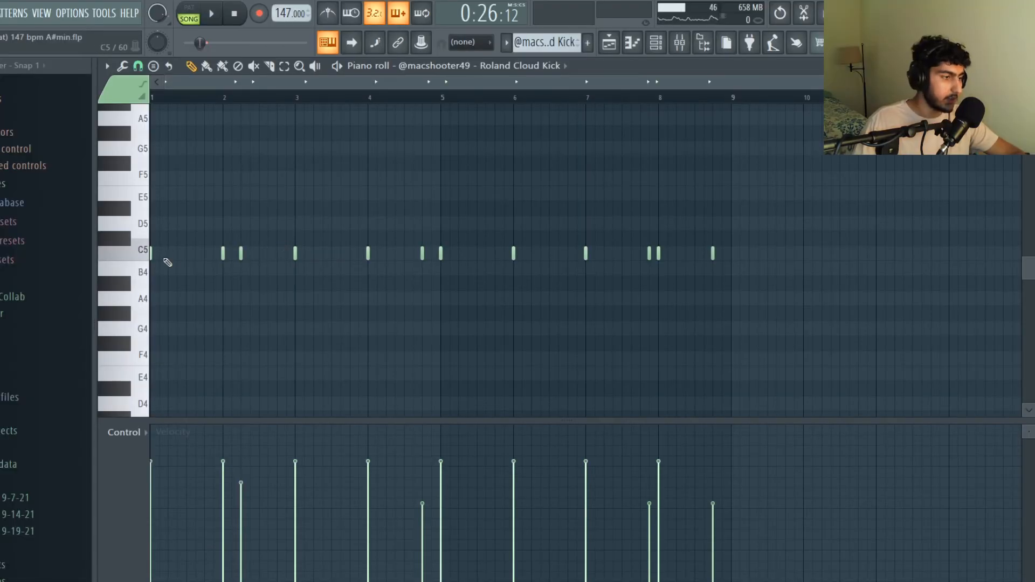
{"action": "left_click", "coordinate": [134, 254]}
{"action": "scroll", "coordinate": [374, 238], "scroll_direction": "up", "scroll_amount": 2}
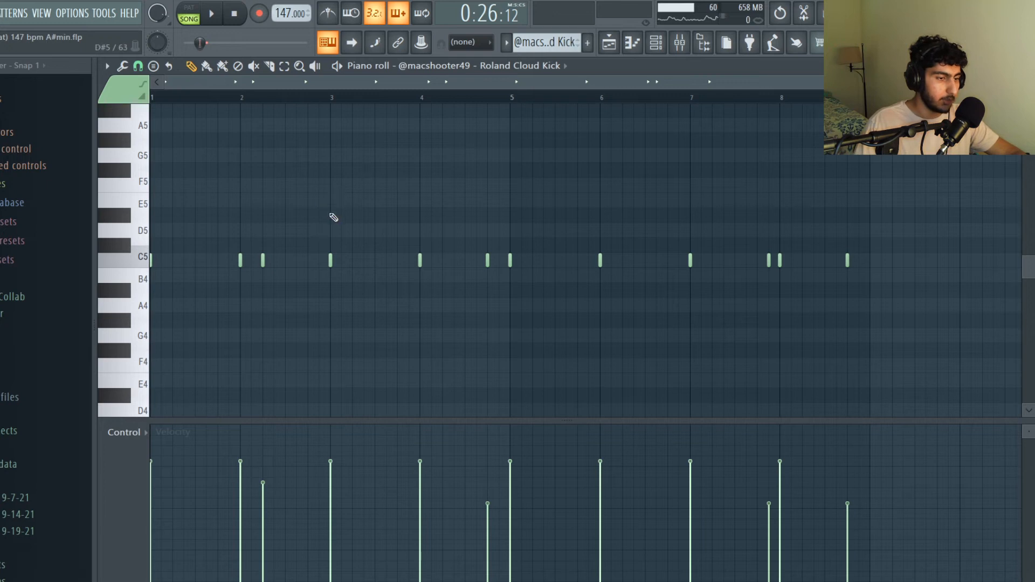
Highlight the quieter off-beat notes in bars 2, 4 and 7 of the Roland Cloud Kick pattern and play it.
{"action": "left_click", "coordinate": [262, 260], "text": "ctrl"}
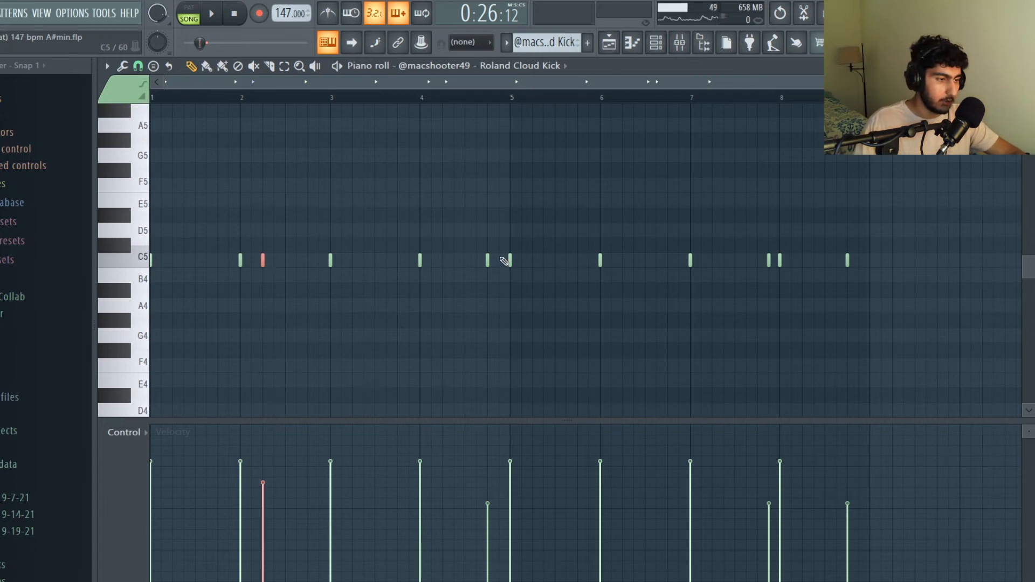
{"action": "left_click", "coordinate": [768, 260], "text": "ctrl"}
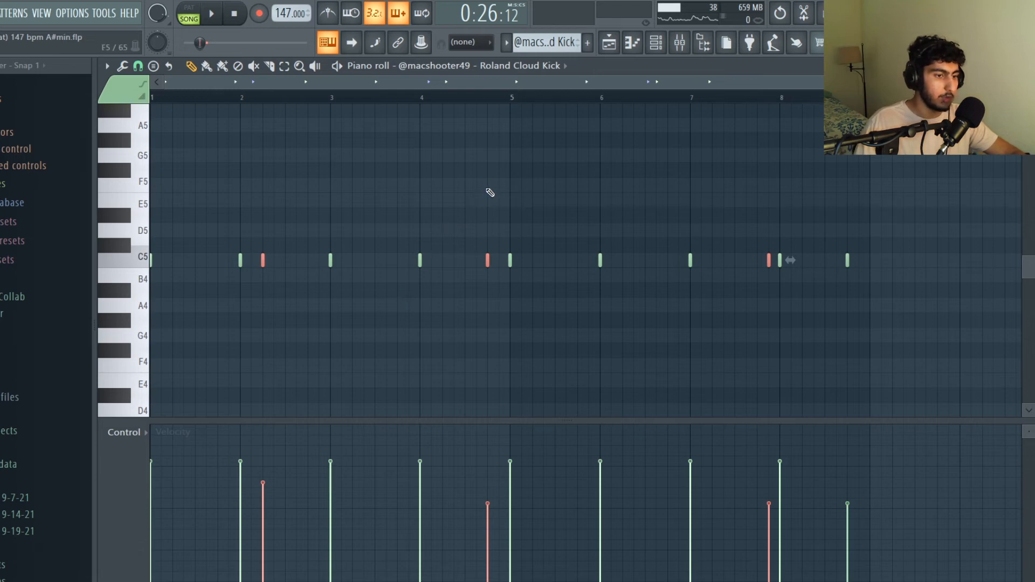
{"action": "key", "text": "space"}
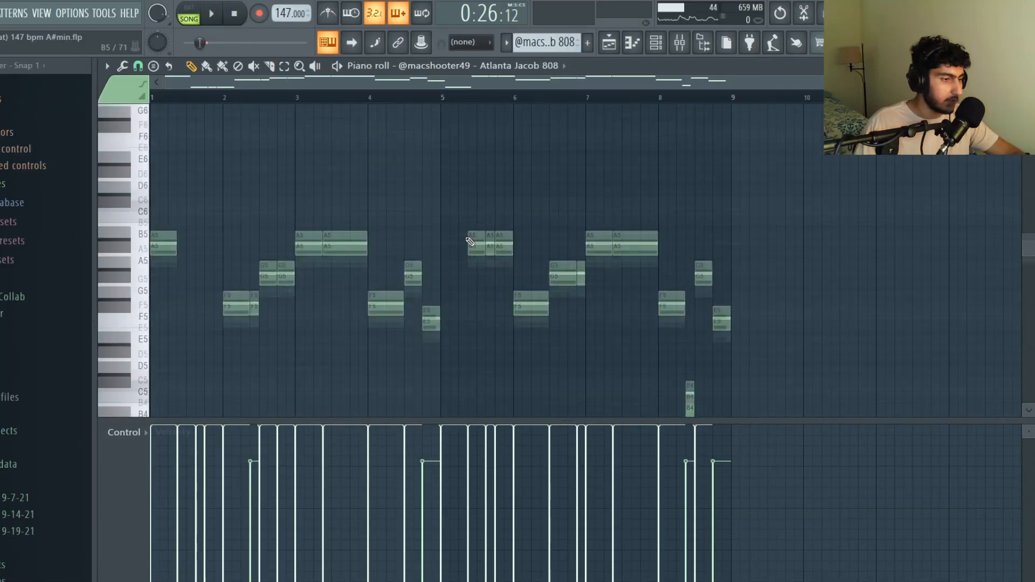
Highlight the notes in bars 1 to 3 of the Atlanta Jacob 808 pattern and clear the selection.
{"action": "scroll", "coordinate": [468, 240], "scroll_direction": "down", "scroll_amount": 2}
{"action": "scroll", "coordinate": [481, 264], "scroll_direction": "up", "scroll_amount": 3}
{"action": "scroll", "coordinate": [628, 254], "scroll_direction": "down", "scroll_amount": 1}
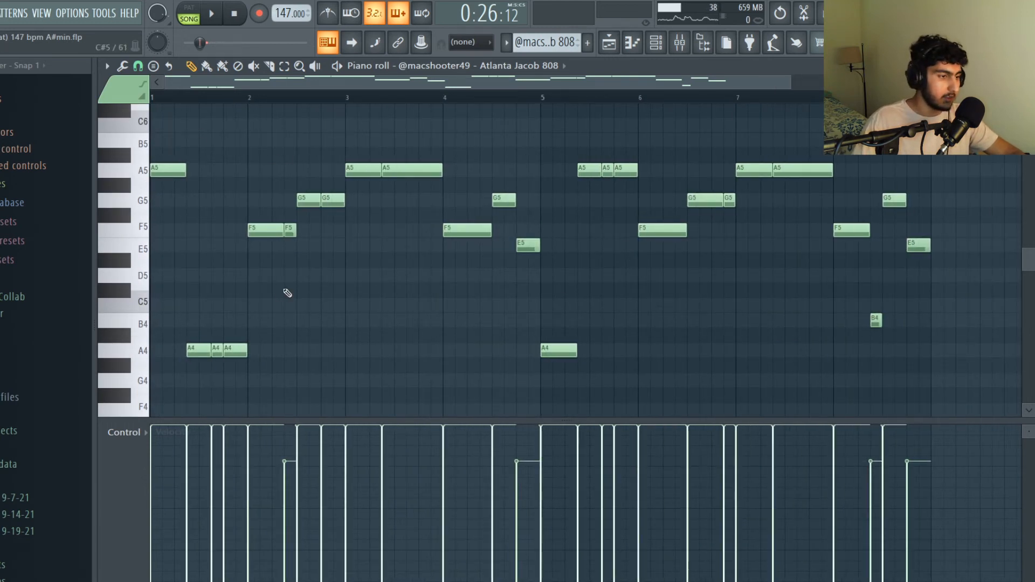
{"action": "left_click_drag", "start_coordinate": [426, 370], "coordinate": [154, 135]}
{"action": "left_click", "coordinate": [302, 294], "text": "ctrl"}
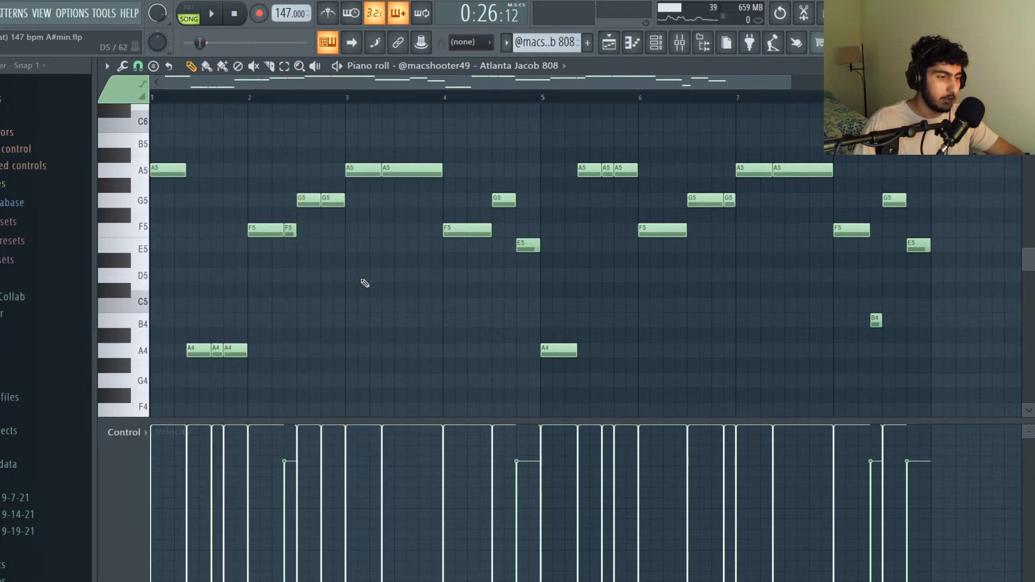
Highlight the 808's A4 notes in bar 1, select its F5 and G5 notes in bar 2, and deselect them.
{"action": "left_click_drag", "start_coordinate": [246, 371], "coordinate": [195, 339]}
{"action": "left_click_drag", "start_coordinate": [360, 251], "coordinate": [255, 180]}
{"action": "left_click", "coordinate": [328, 250], "text": "ctrl"}
Highlight the 808's short F5, B4, G5 and A5 notes in bars 2, 8, 6 and 5, deselect them, and play the pattern.
{"action": "left_click_drag", "start_coordinate": [314, 241], "coordinate": [286, 224]}
{"action": "left_click_drag", "start_coordinate": [910, 333], "coordinate": [870, 313]}
{"action": "left_click_drag", "start_coordinate": [742, 222], "coordinate": [729, 201]}
{"action": "left_click_drag", "start_coordinate": [620, 187], "coordinate": [604, 168]}
{"action": "left_click", "coordinate": [652, 287], "text": "ctrl"}
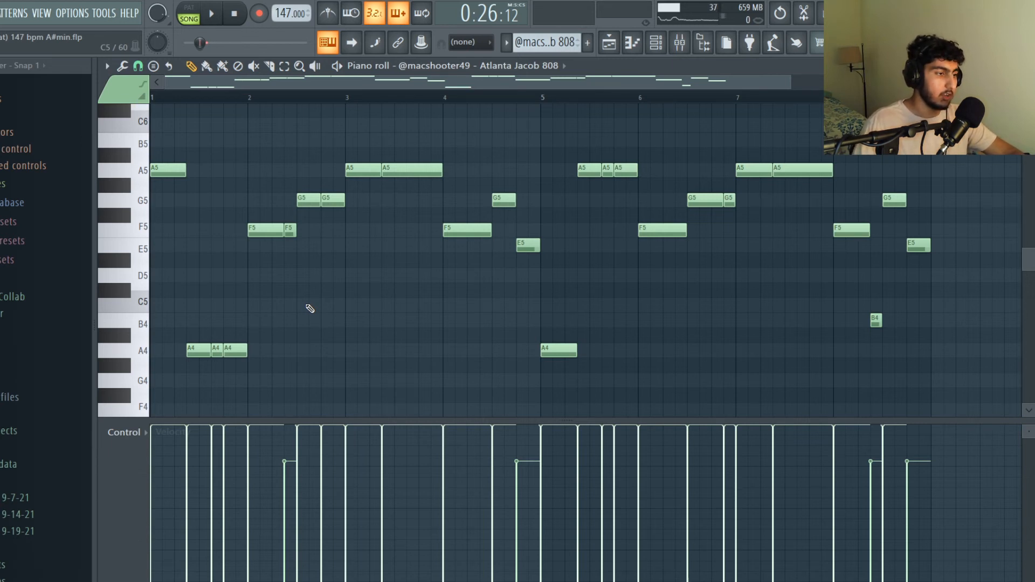
{"action": "key", "text": "space"}
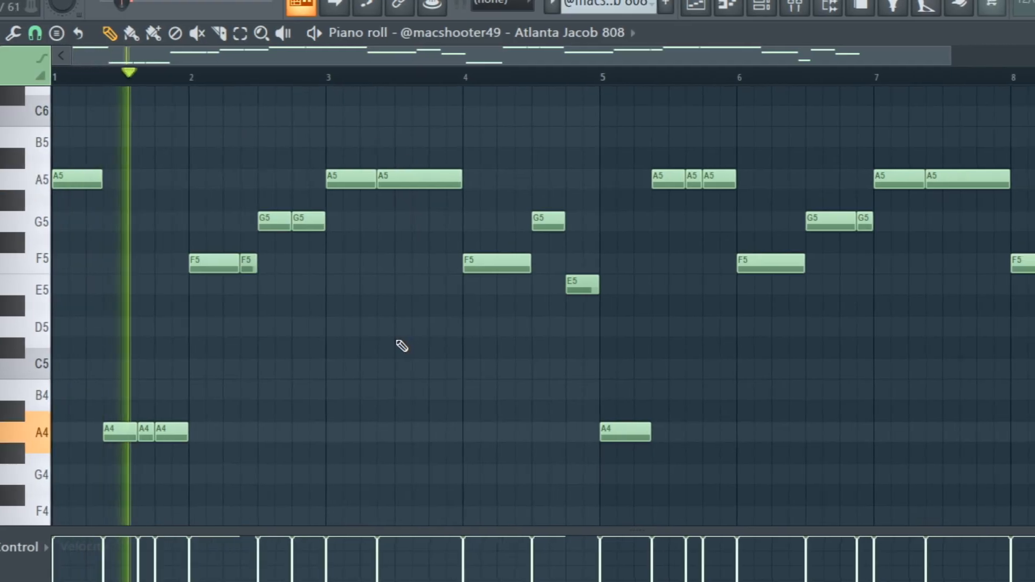